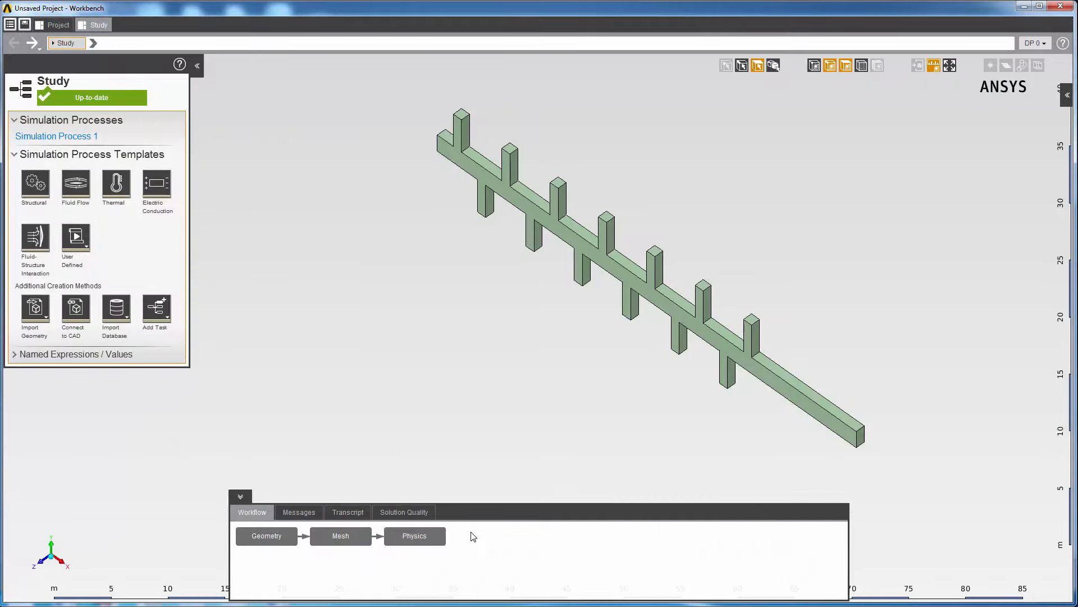
# - Open the Physics task and check the solver messages reported for it
pyautogui.click(415, 536)
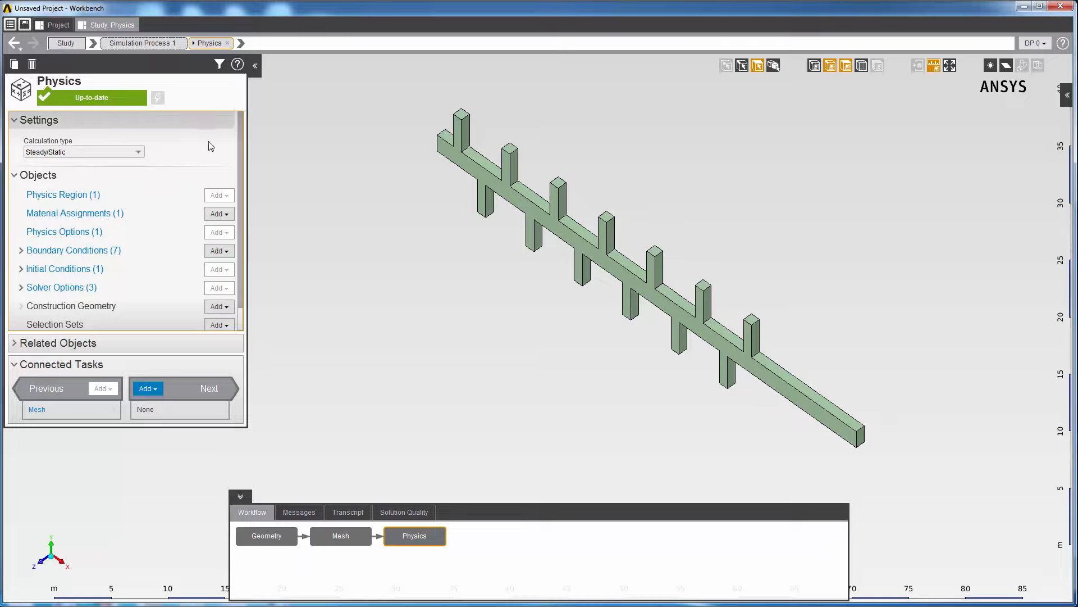
pyautogui.scroll(-1, 241, 236)
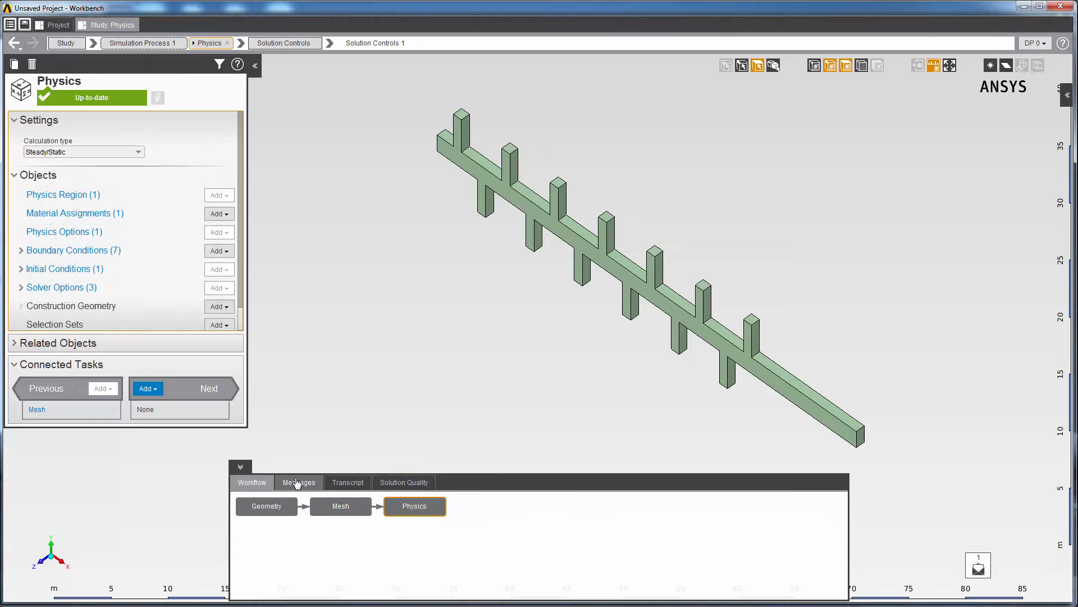
pyautogui.click(297, 482)
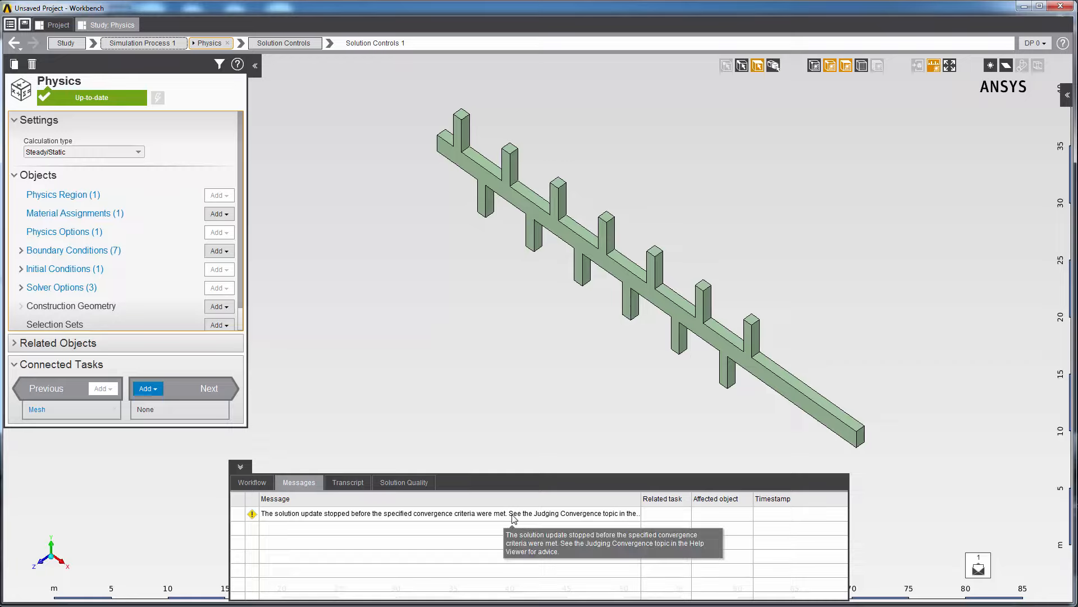
# - Examine the residual curves at several iterations on the convergence plot, and open the solver transcript
pyautogui.click(404, 482)
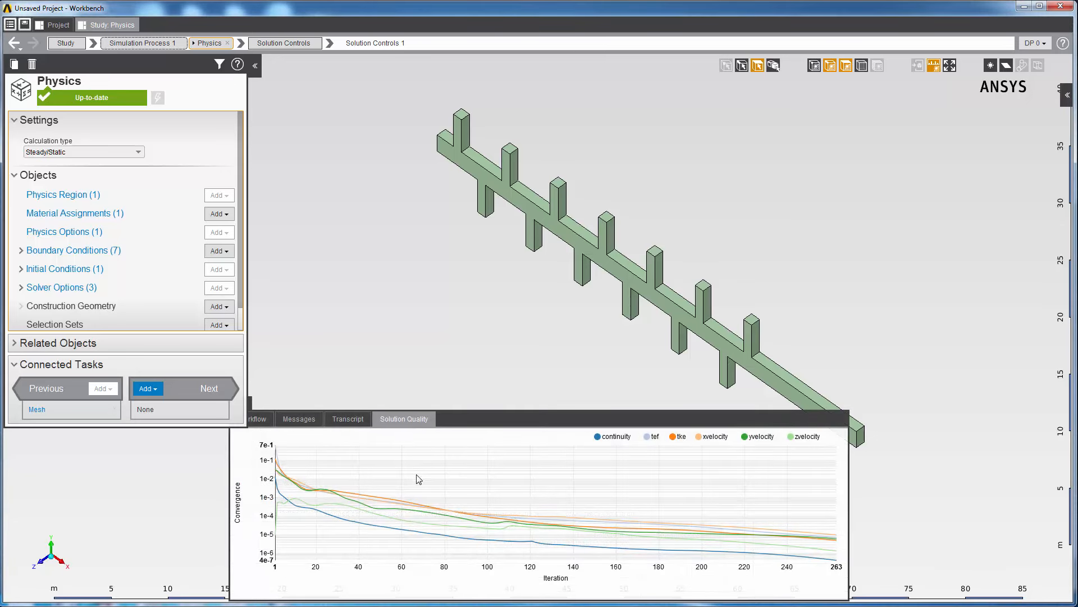
pyautogui.moveTo(412, 517)
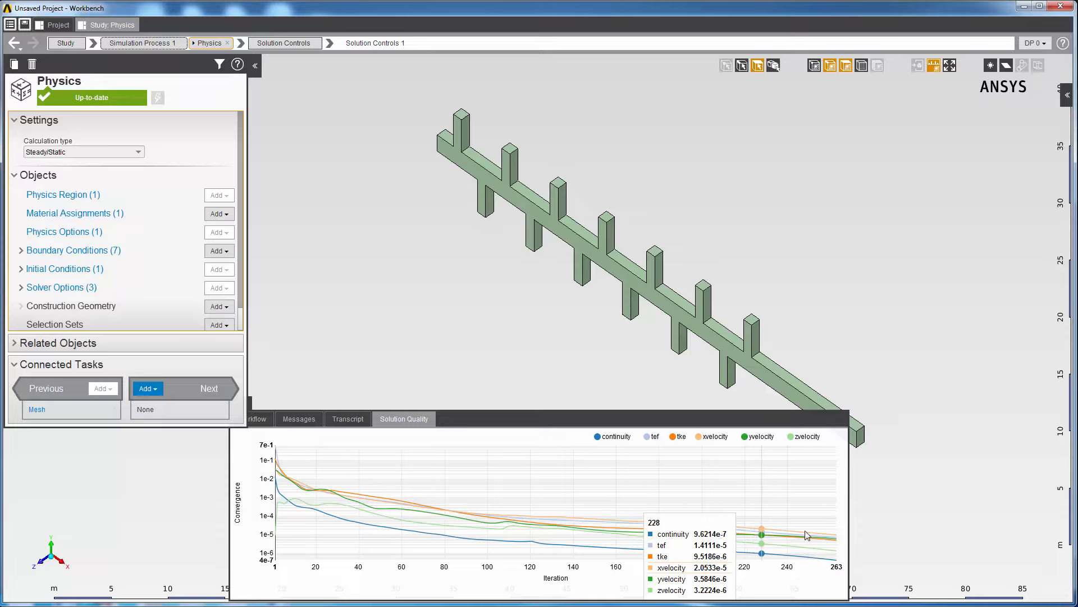
pyautogui.moveTo(835, 560)
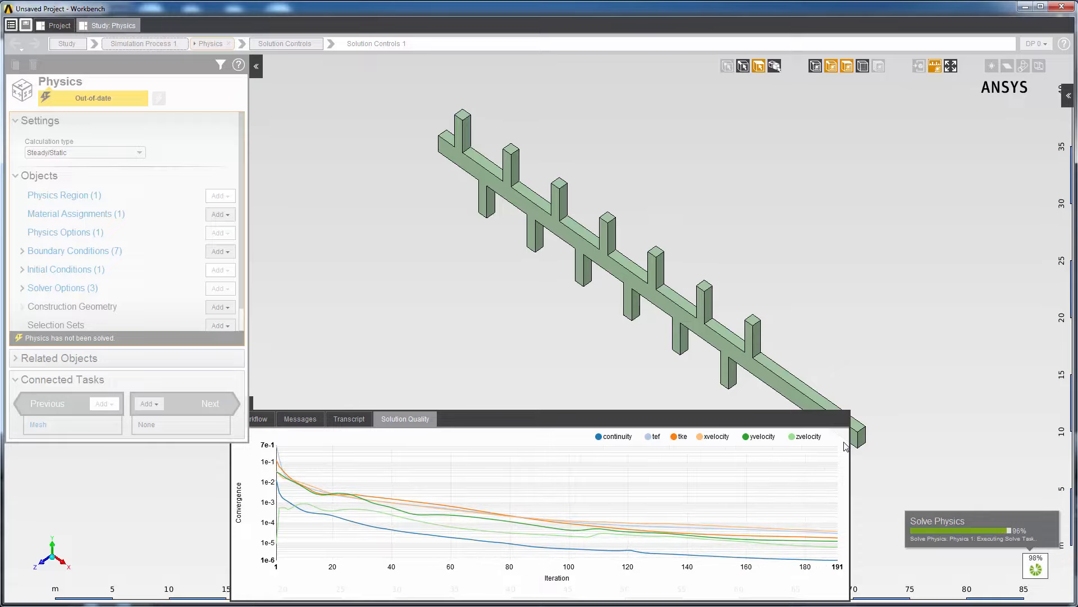
pyautogui.moveTo(721, 528)
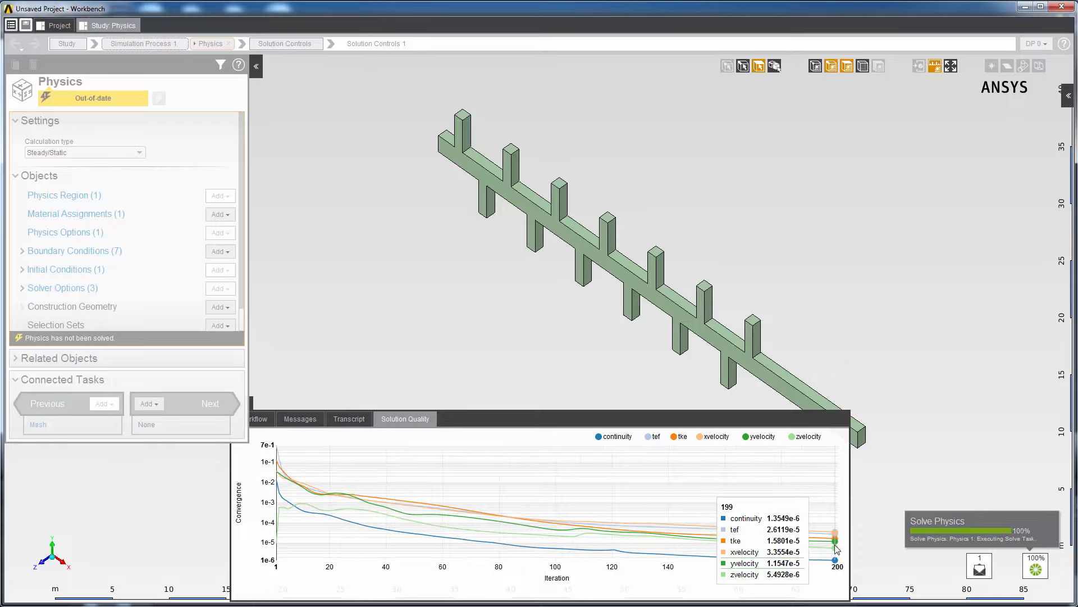
pyautogui.click(345, 420)
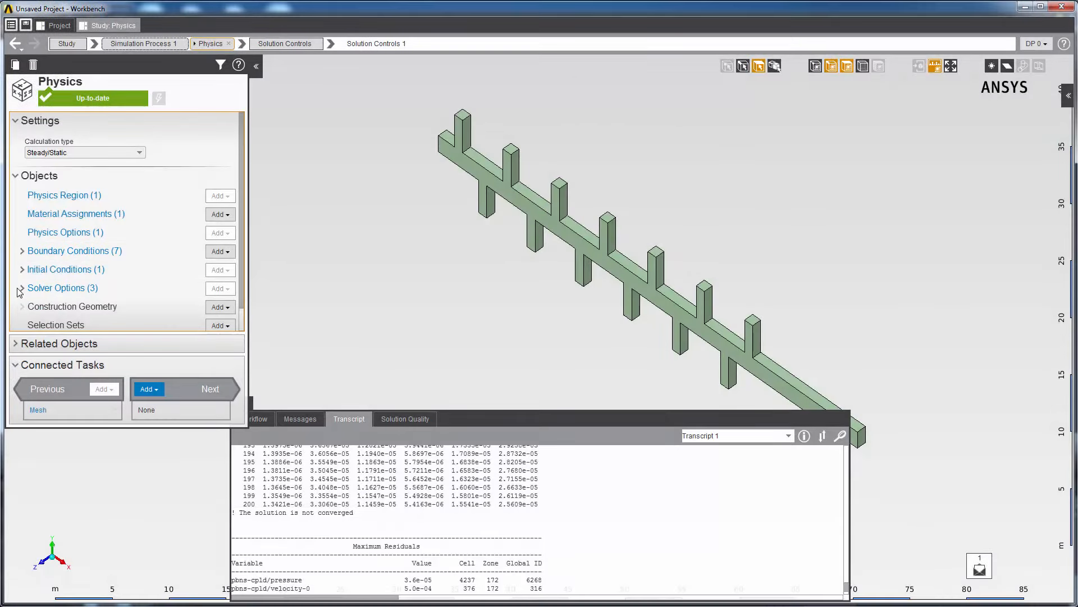
# - Set the maximum number of iterations in Solution Controls 1 to 1000 and update the Physics task
pyautogui.click(21, 289)
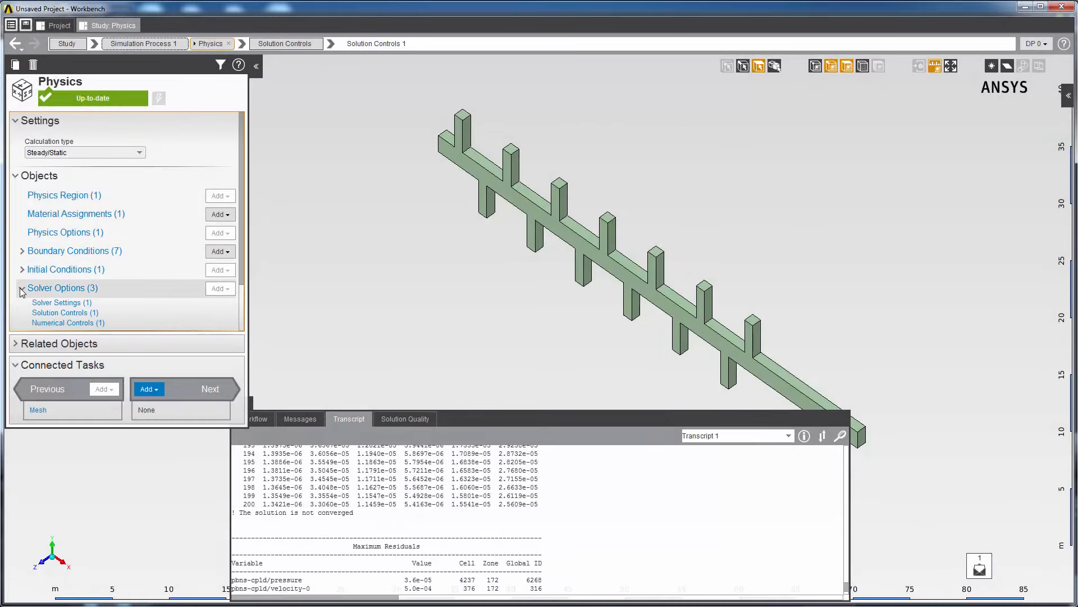
pyautogui.click(50, 314)
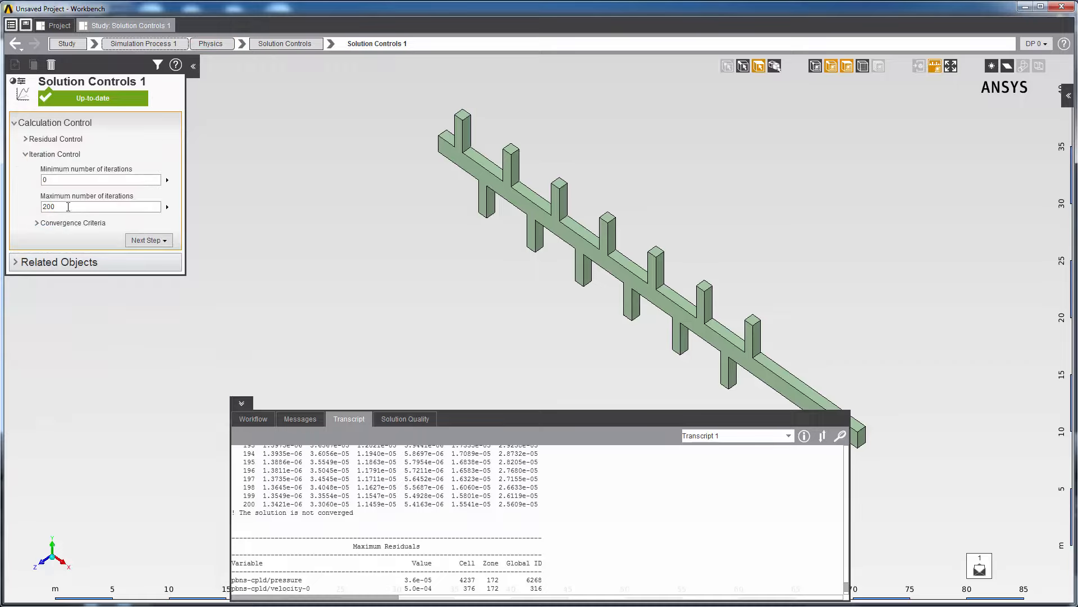
pyautogui.moveTo(68, 207); pyautogui.dragTo(21, 209)
pyautogui.write('1000')
pyautogui.press('Return')
pyautogui.click(213, 44)
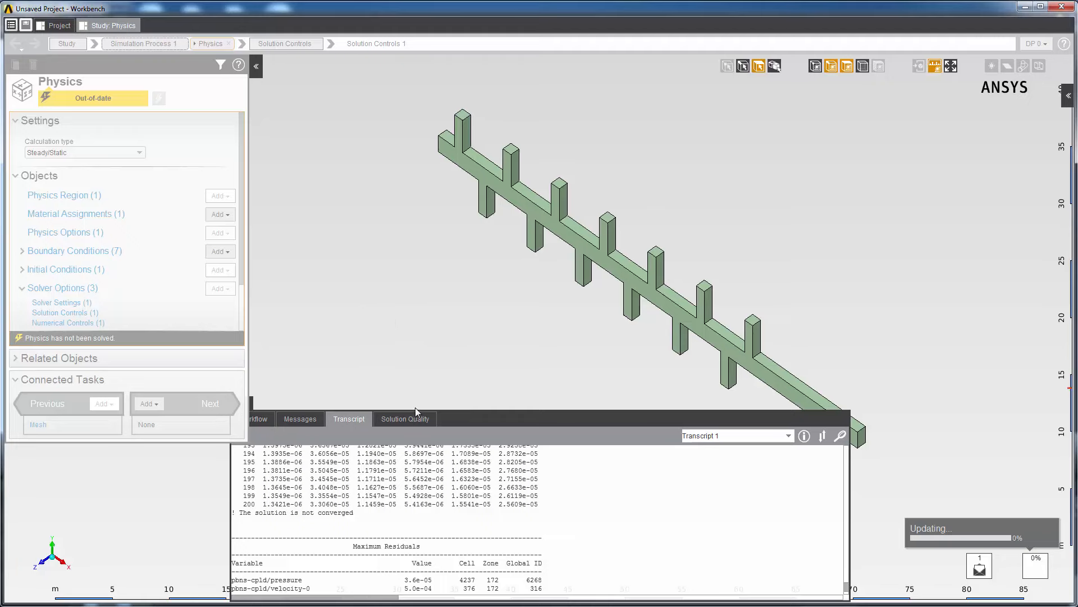
# - Review the convergence plot of the solve, including its final iterations, and the end of the solver transcript
pyautogui.click(408, 421)
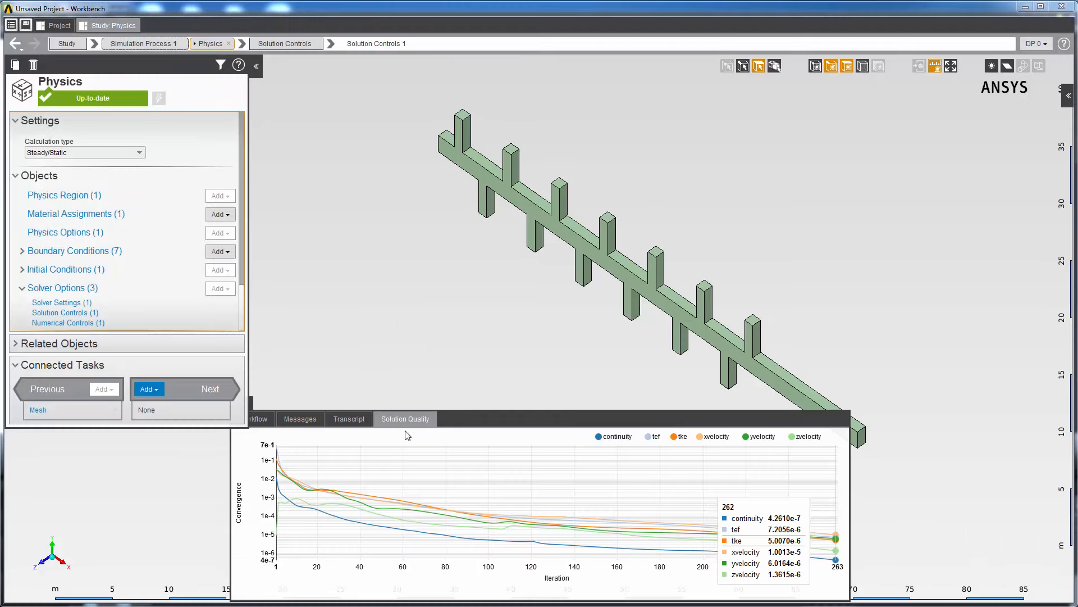
pyautogui.click(349, 418)
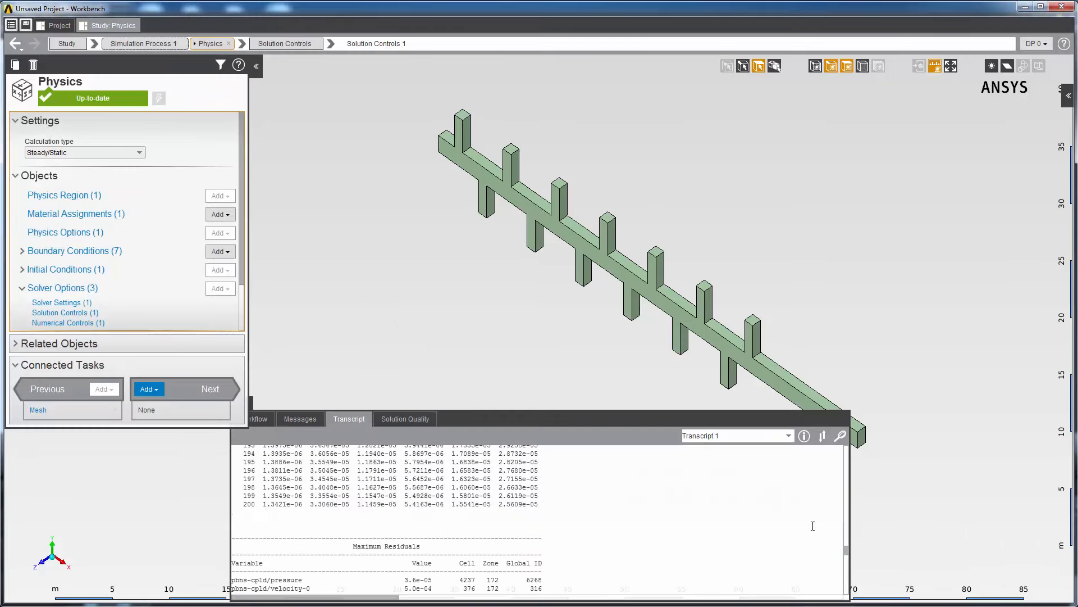
pyautogui.moveTo(846, 551); pyautogui.dragTo(847, 586)
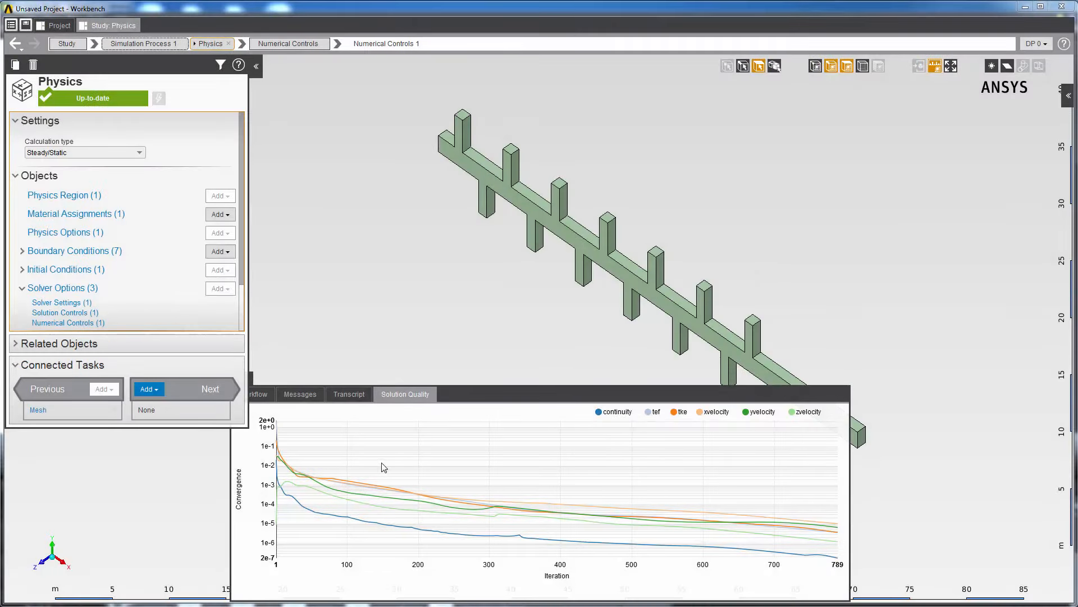
pyautogui.moveTo(419, 500)
pyautogui.moveTo(838, 563)
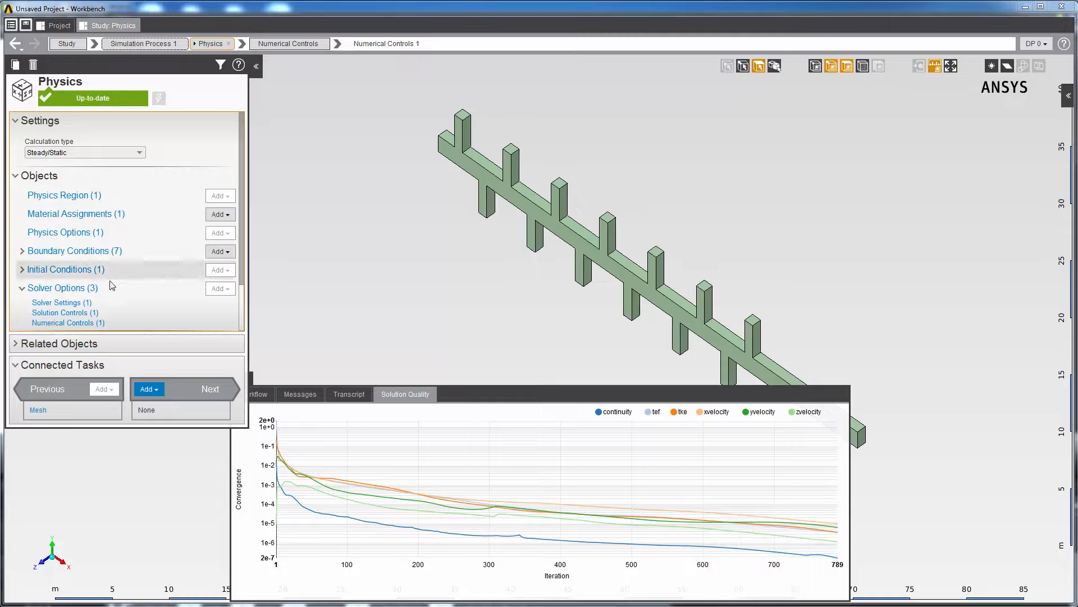
# - Set the flow pseudo-transient timestep scaling factor in Numerical Controls 1 to 10 and re-solve the Physics task
pyautogui.click(62, 323)
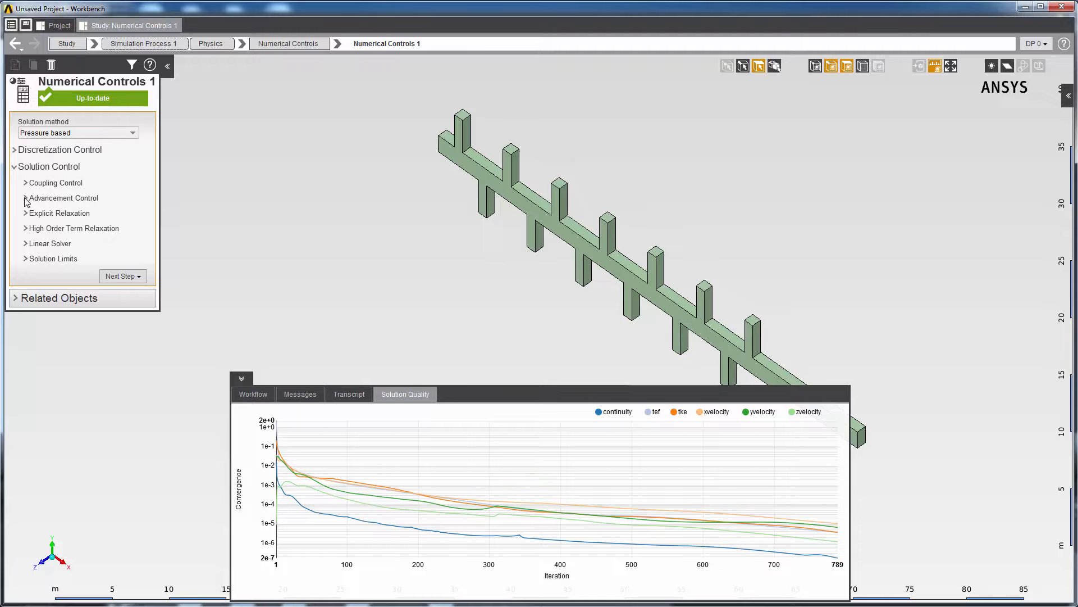
pyautogui.click(26, 200)
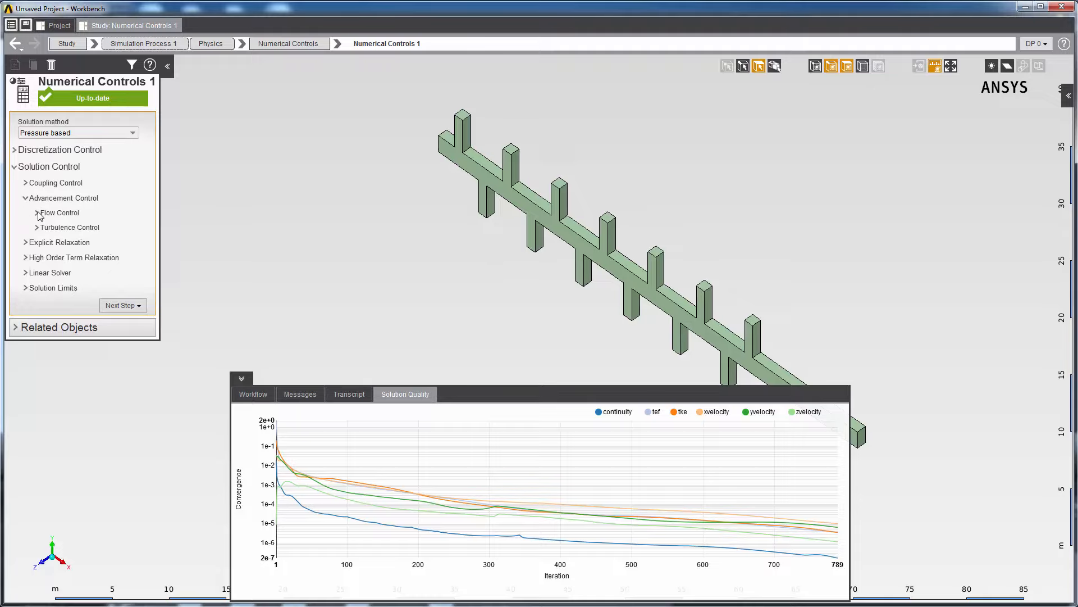
pyautogui.click(37, 213)
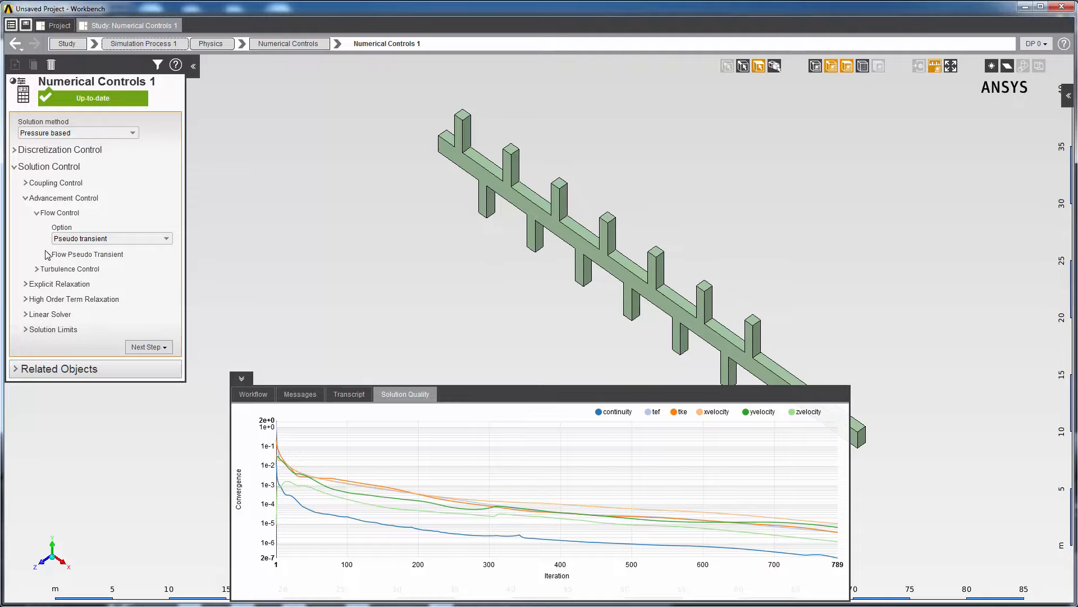
pyautogui.click(48, 255)
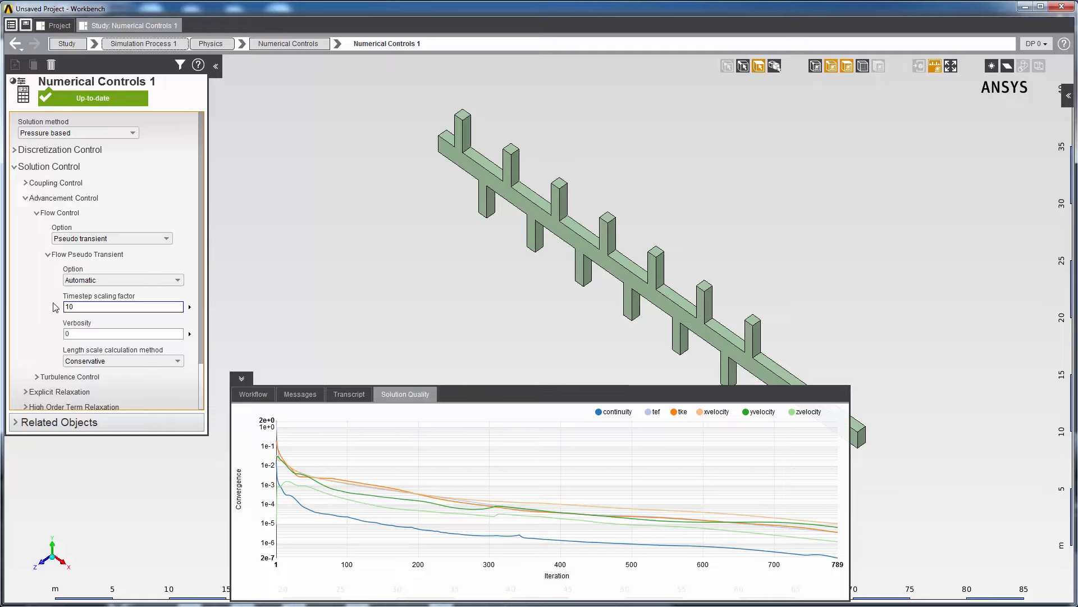
pyautogui.click(211, 43)
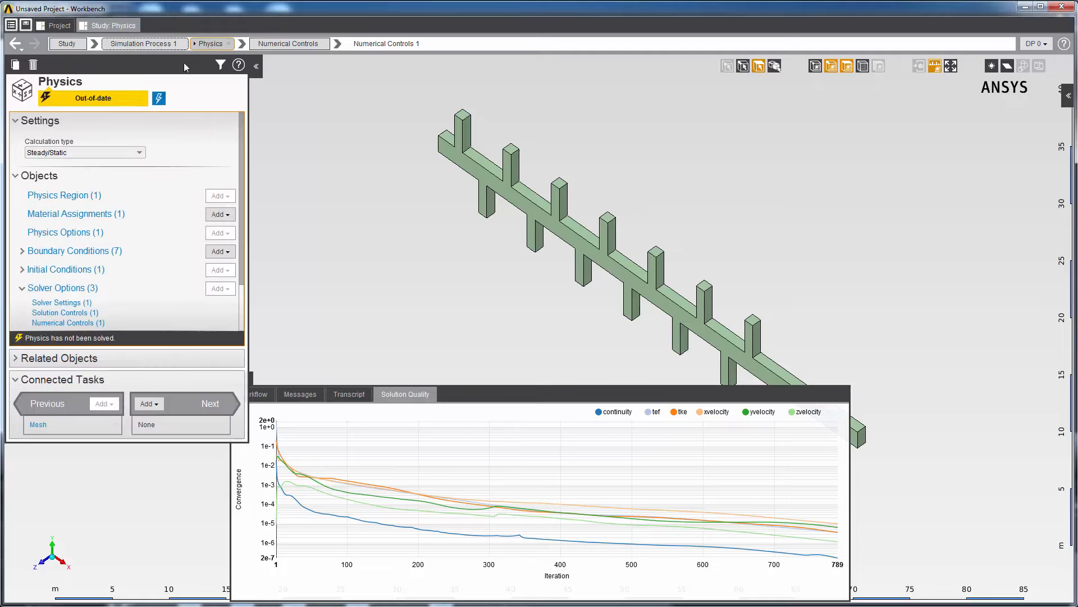
pyautogui.click(158, 99)
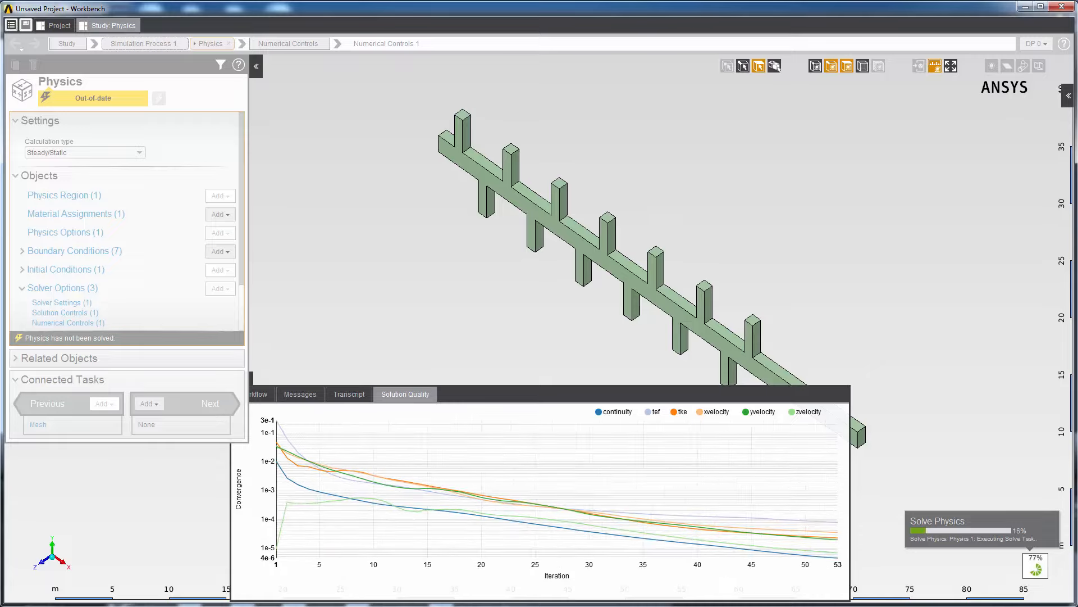
pyautogui.moveTo(837, 537)
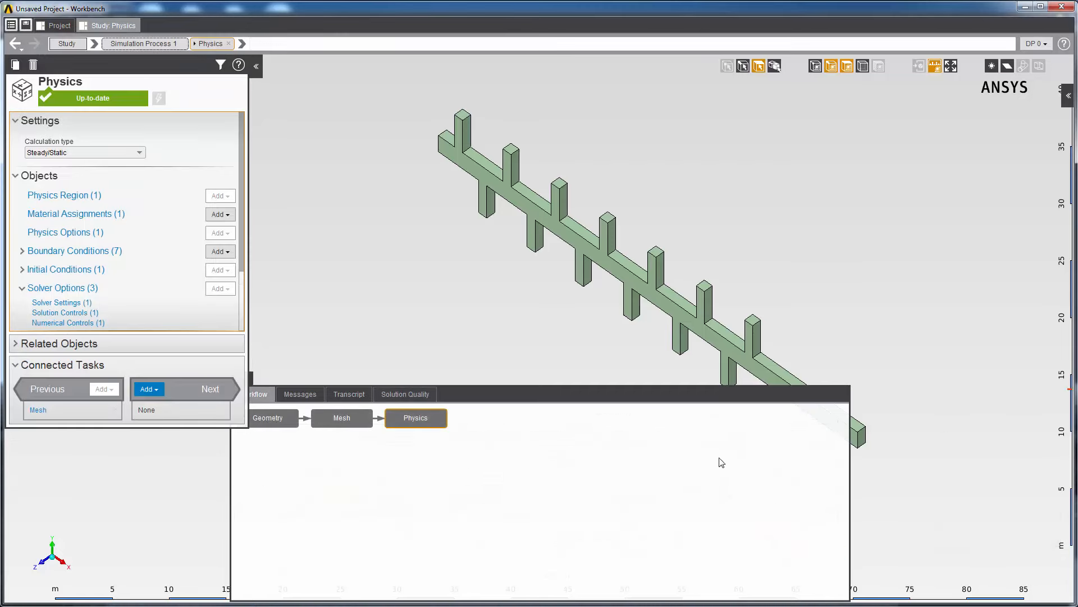
# - Set the maximum face size in the Mesh task's global sizing to 0.08 m
pyautogui.click(338, 422)
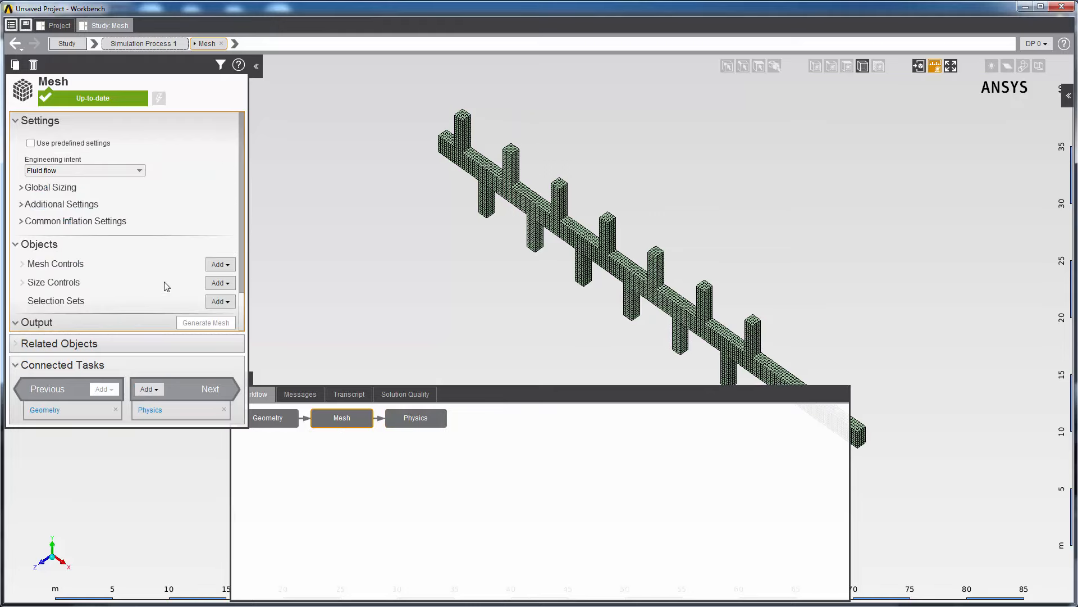
pyautogui.click(20, 189)
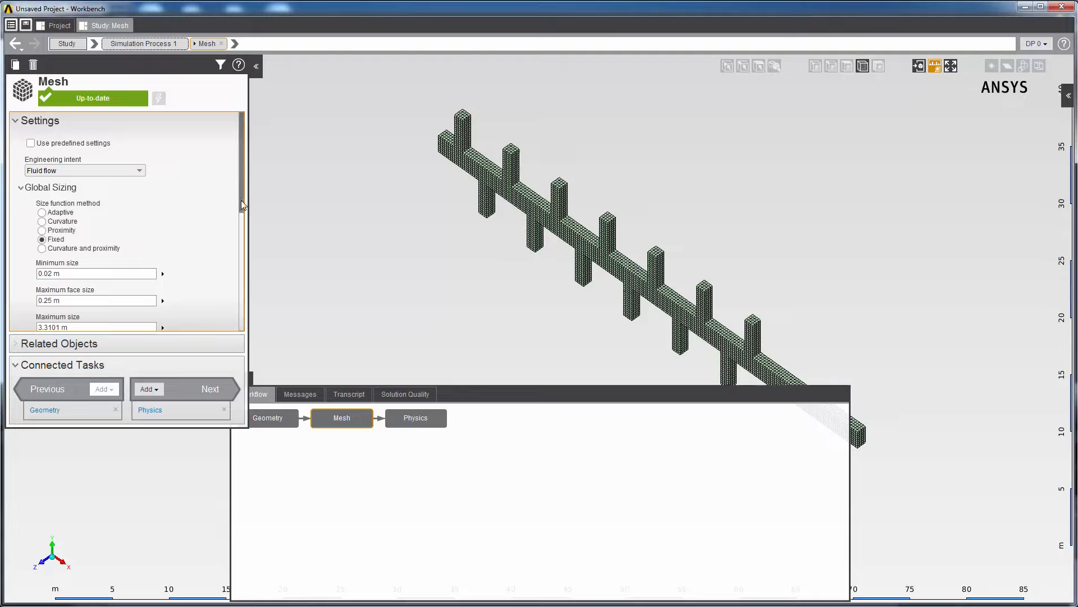
pyautogui.moveTo(241, 200); pyautogui.dragTo(244, 234)
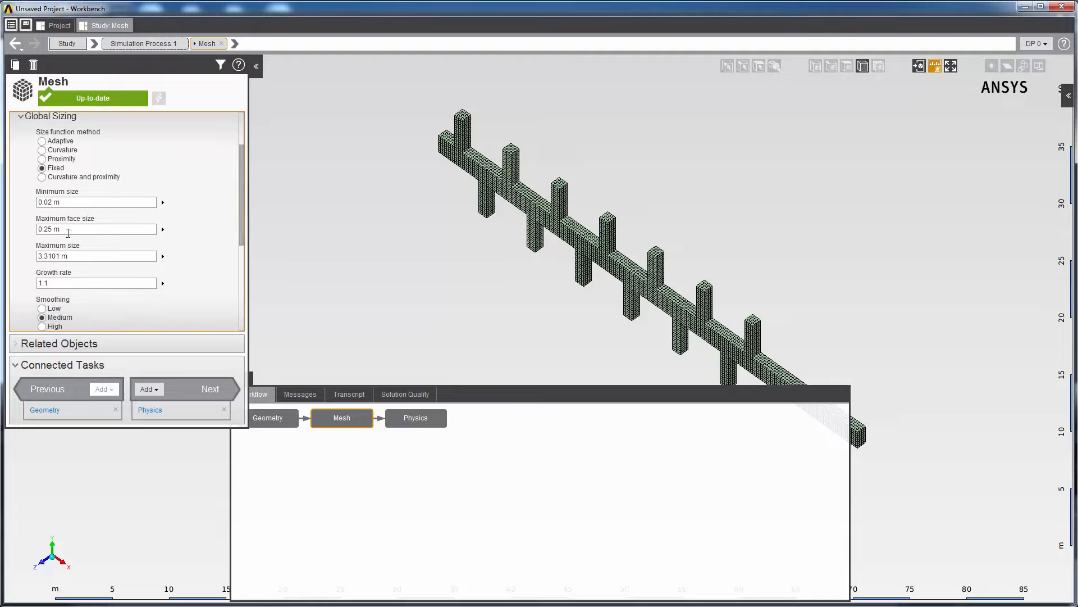
pyautogui.click(63, 229)
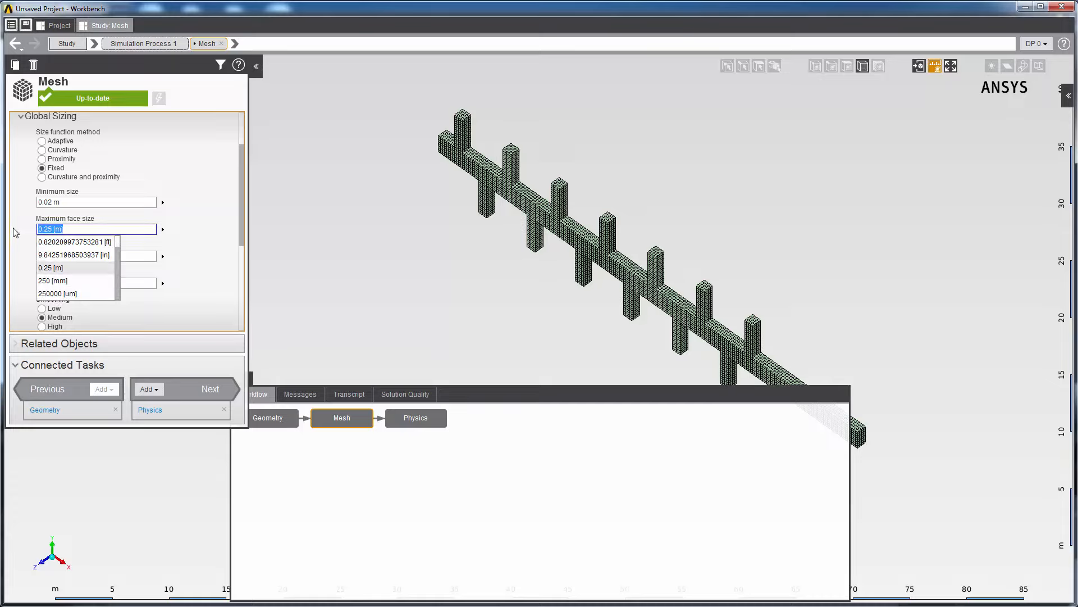
pyautogui.write('0')
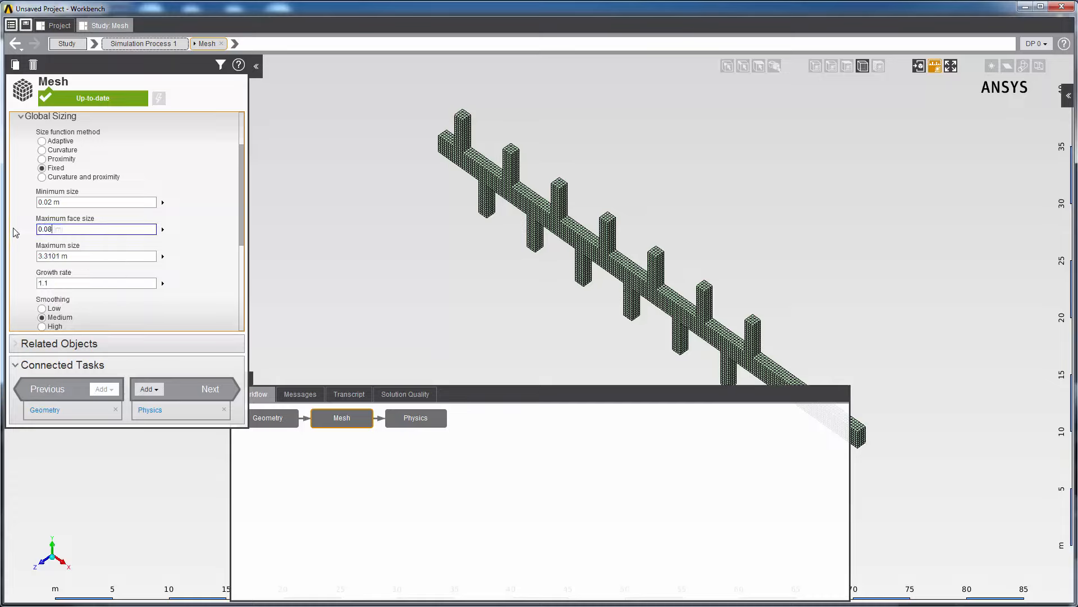
pyautogui.write('.08')
pyautogui.press('Return')
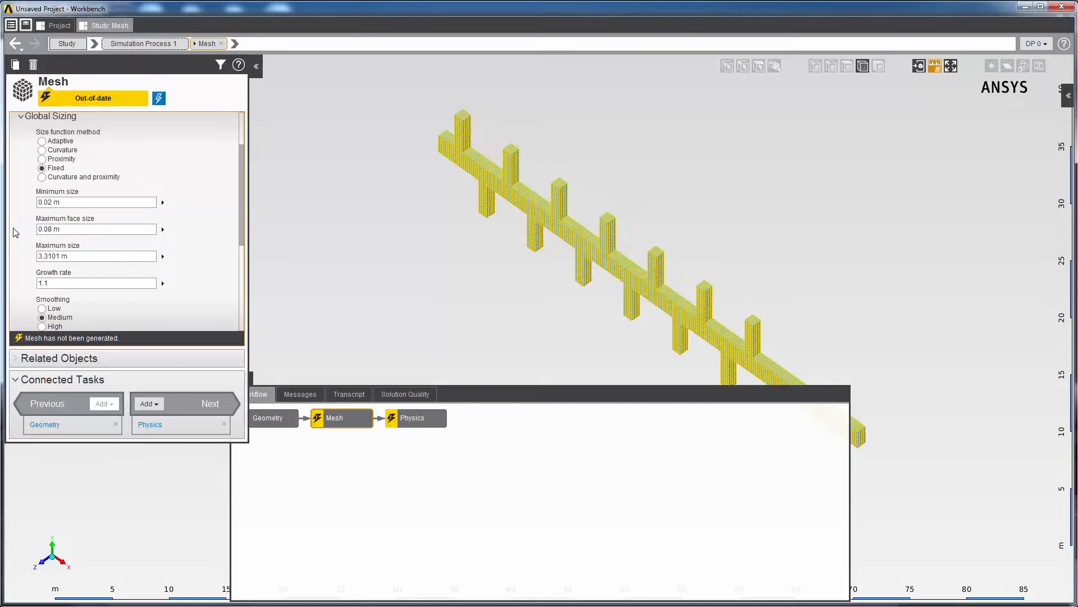
# - Regenerate the mesh and solve the Physics task on it
pyautogui.click(160, 99)
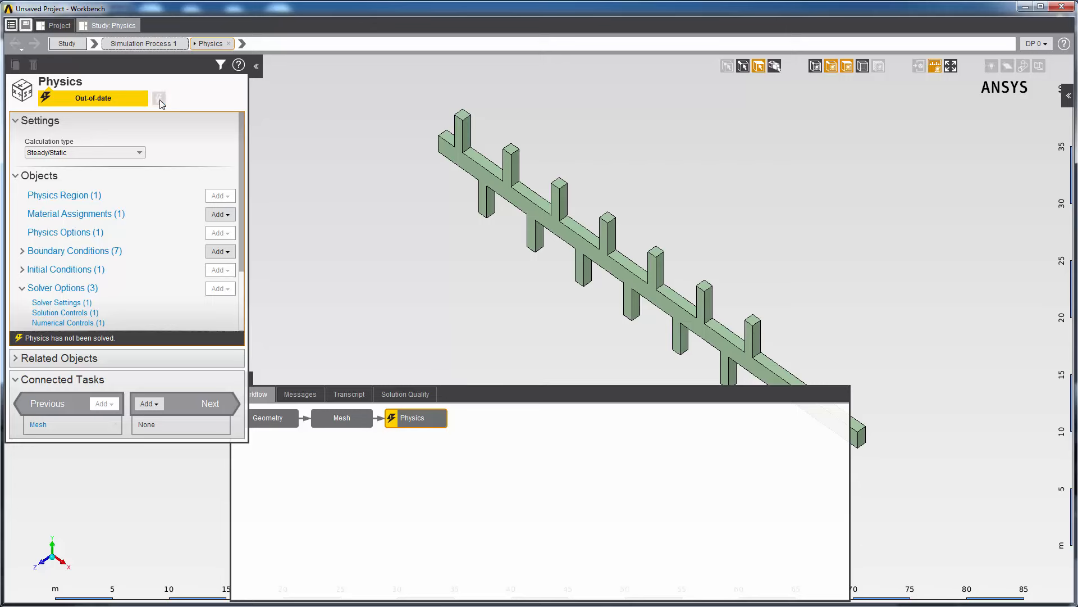
pyautogui.click(159, 99)
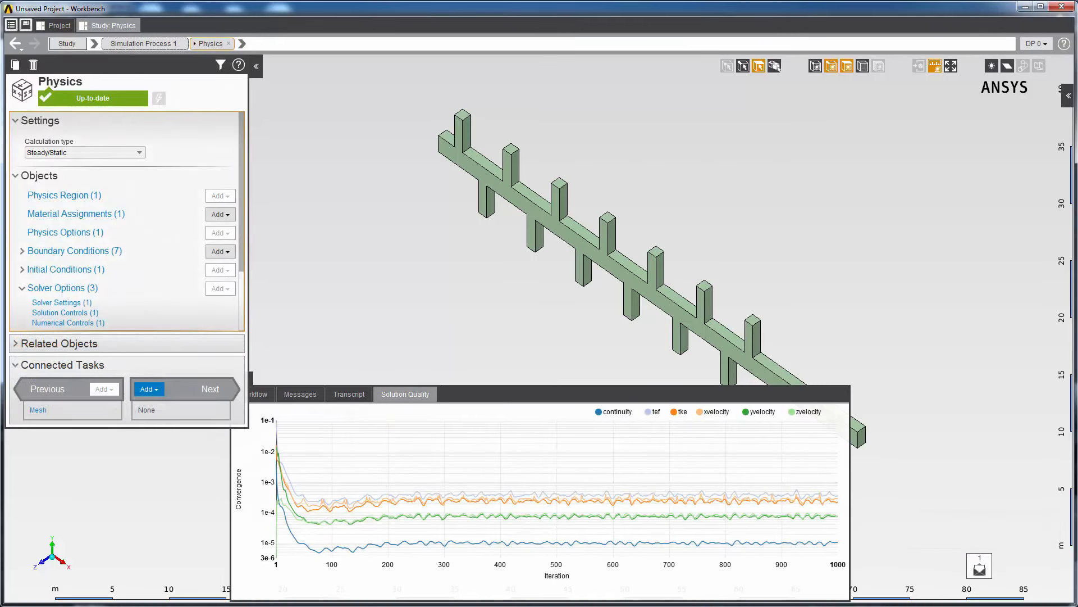
# - Highlight the velocity-0 maximum residual and its centroid coordinates in the solver transcript
pyautogui.click(349, 395)
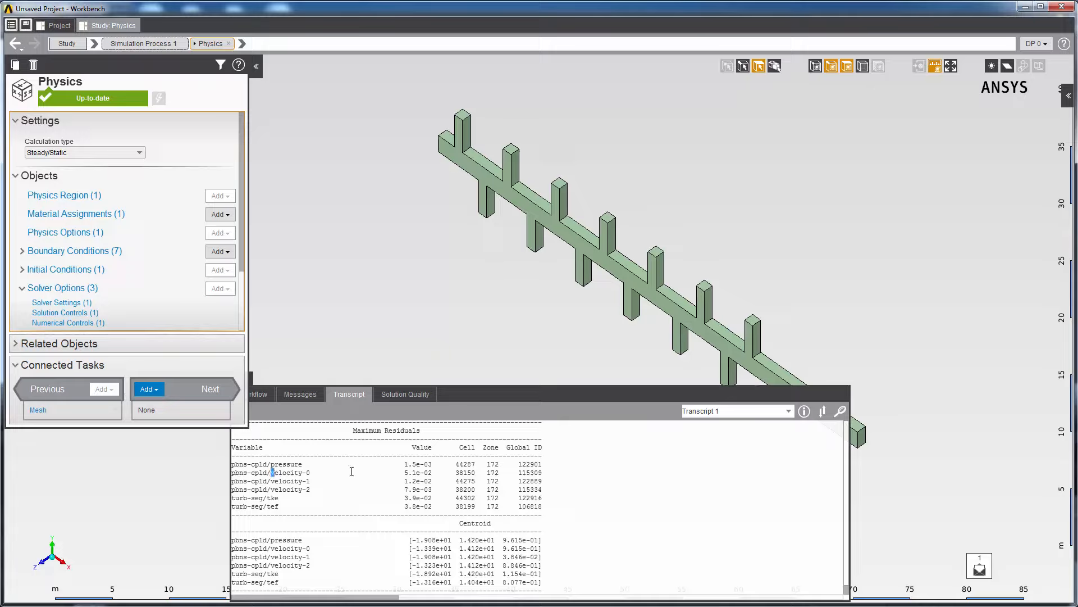
pyautogui.moveTo(352, 471); pyautogui.dragTo(435, 473)
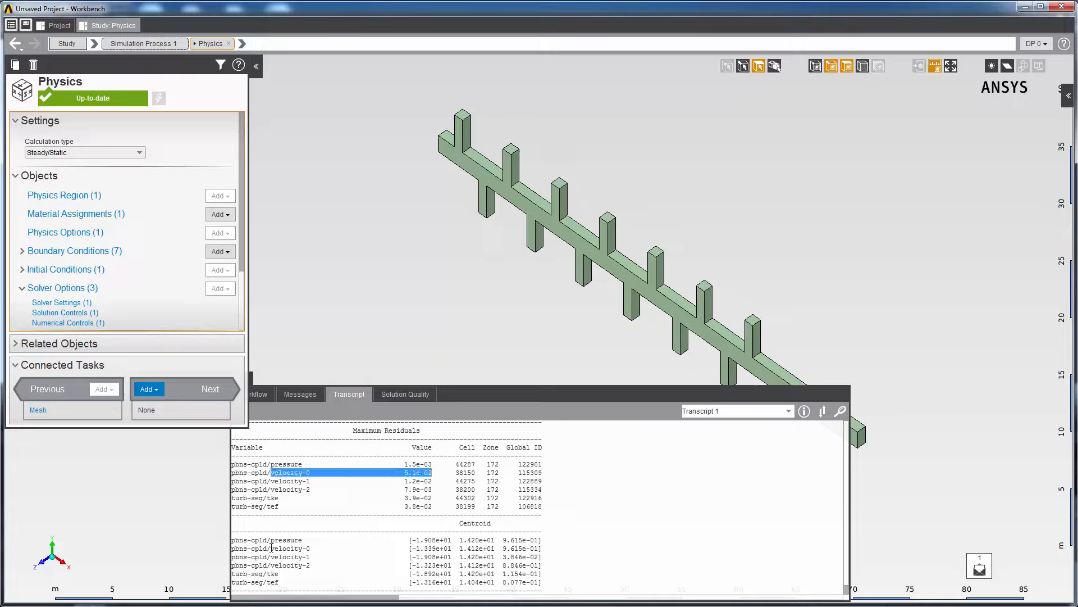
pyautogui.moveTo(272, 548); pyautogui.dragTo(551, 550)
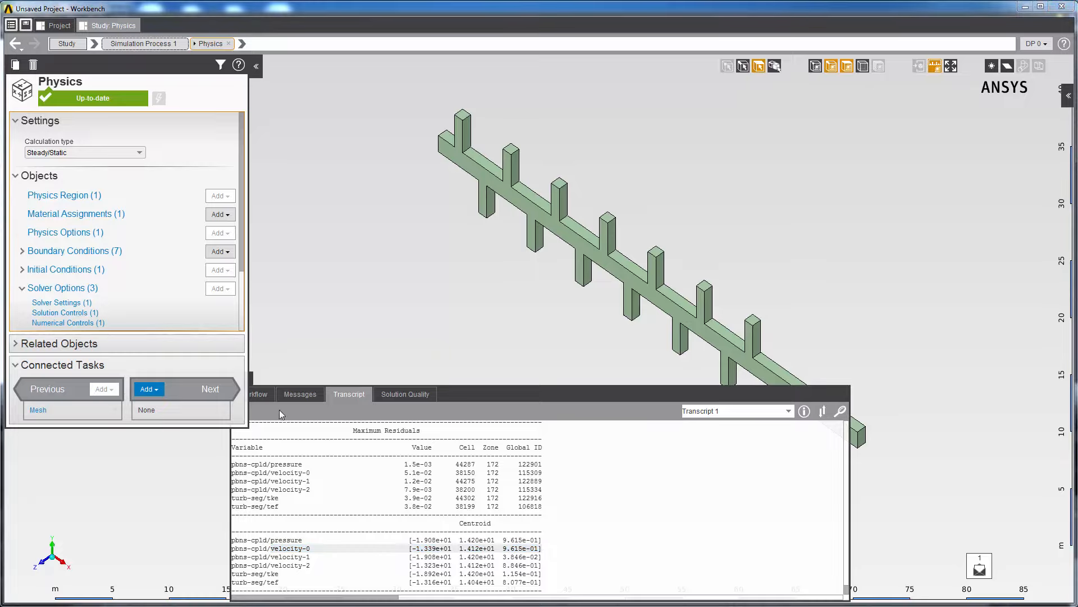
# - Add a Results Evaluation task downstream of the Physics task in the workflow
pyautogui.click(260, 394)
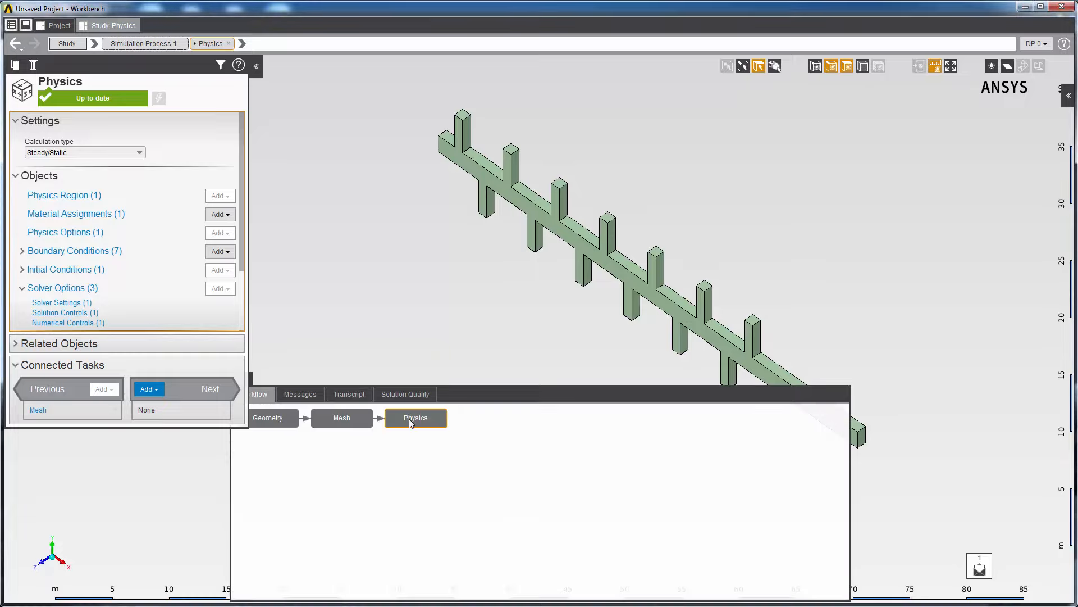
pyautogui.rightClick(410, 423)
pyautogui.moveTo(430, 428)
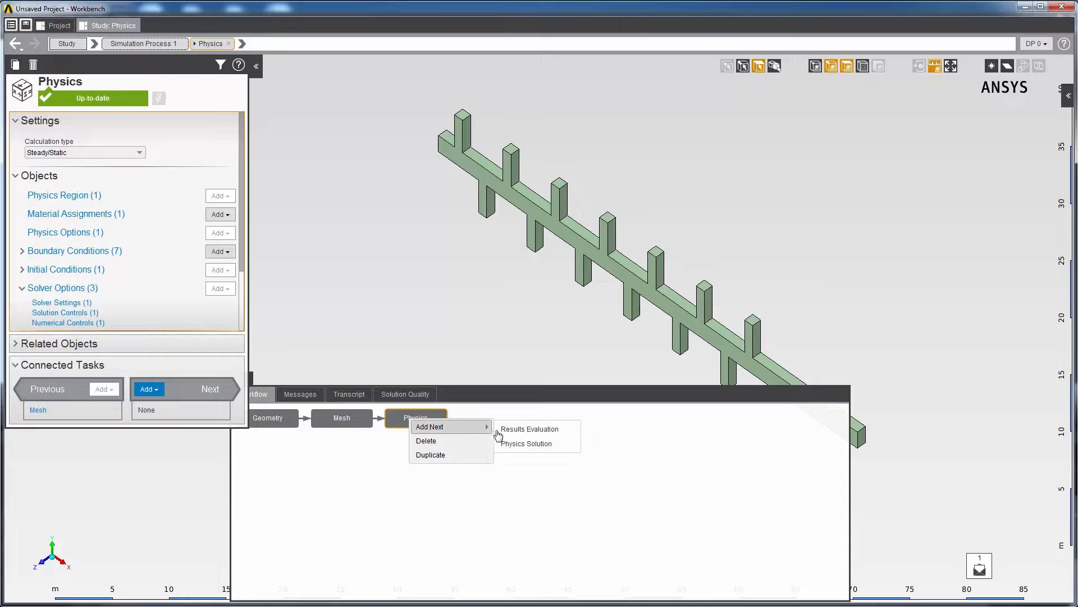
pyautogui.click(528, 429)
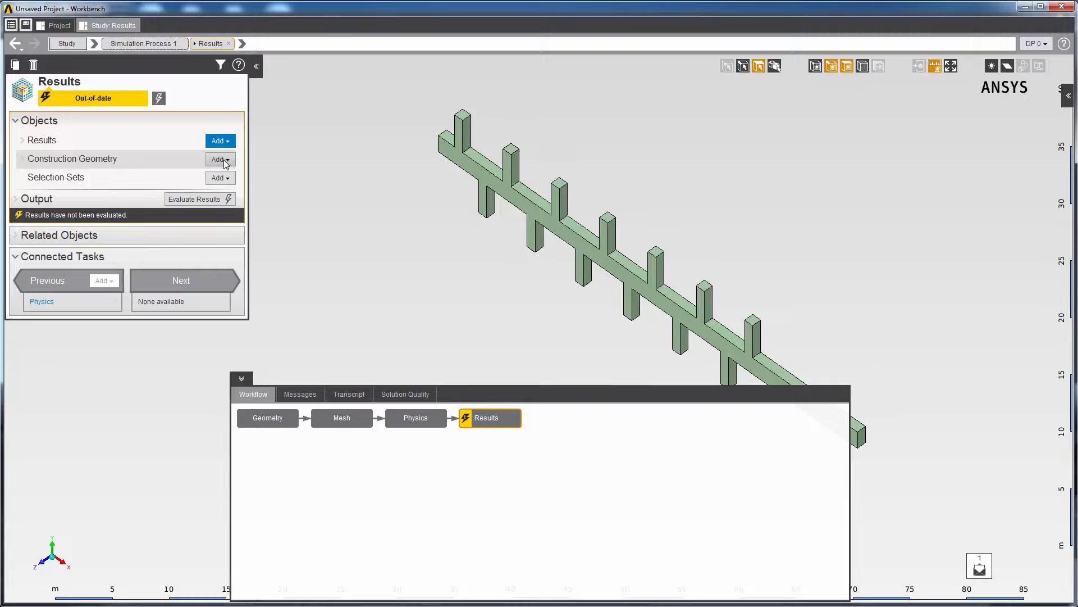
# - Add a construction geometry point at X -13.39 m, Y 14.12 m, Z 0.9615 m and collapse the workflow area to reveal the model
pyautogui.click(226, 161)
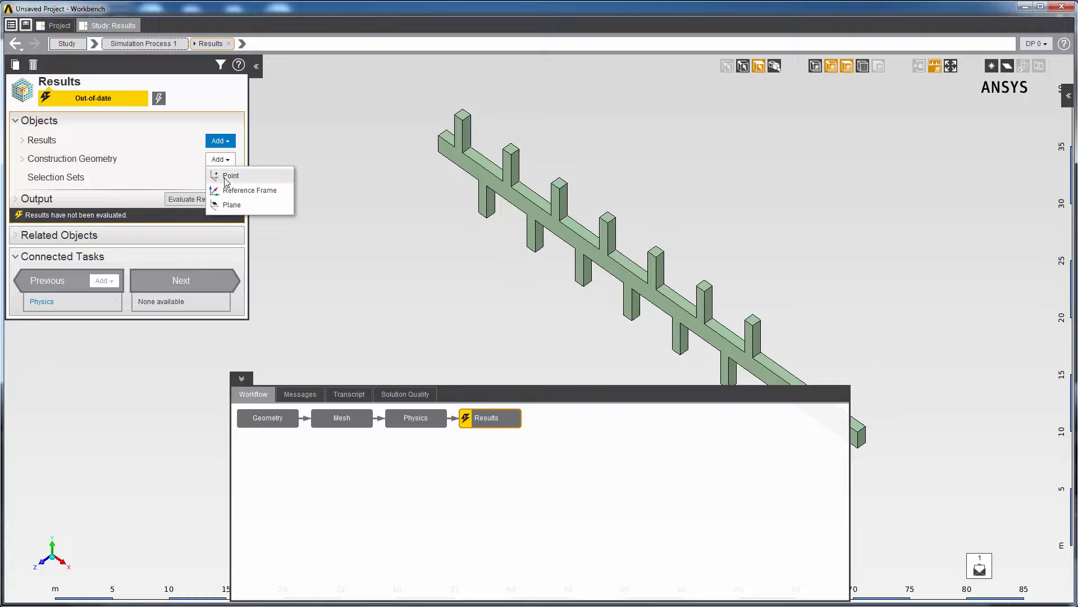
pyautogui.click(225, 177)
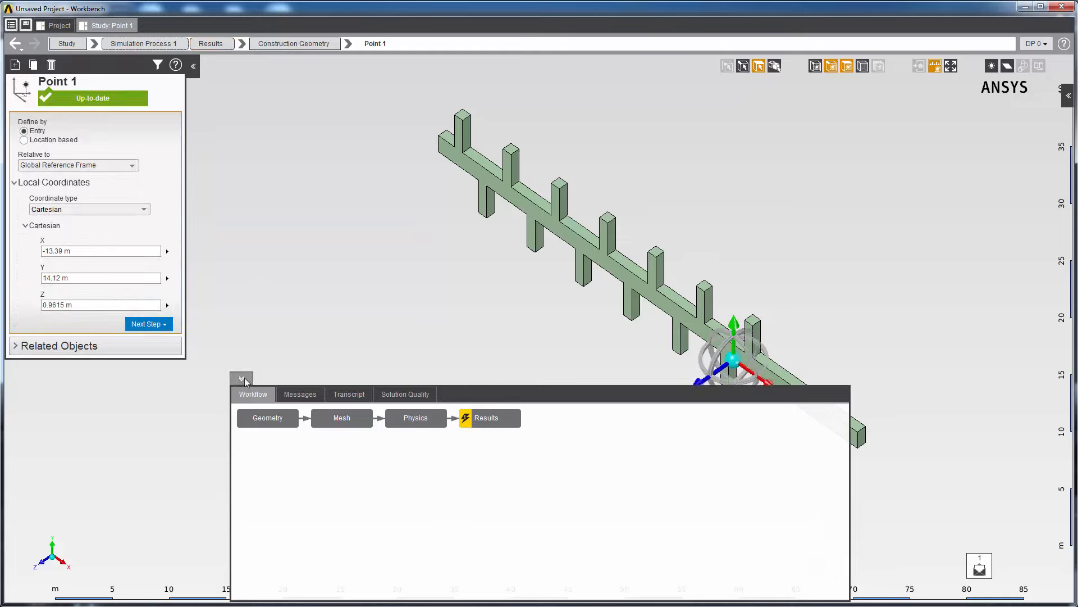
pyautogui.click(242, 378)
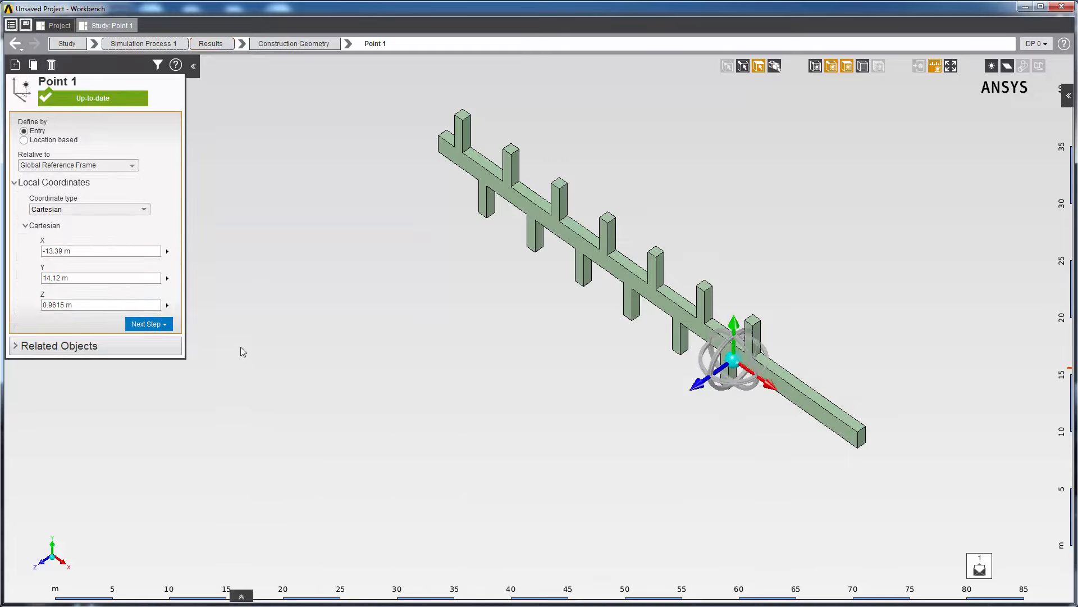
# - Add a construction plane with its origin at Z 0.9615 m and orient the view along the Z axis
pyautogui.click(211, 45)
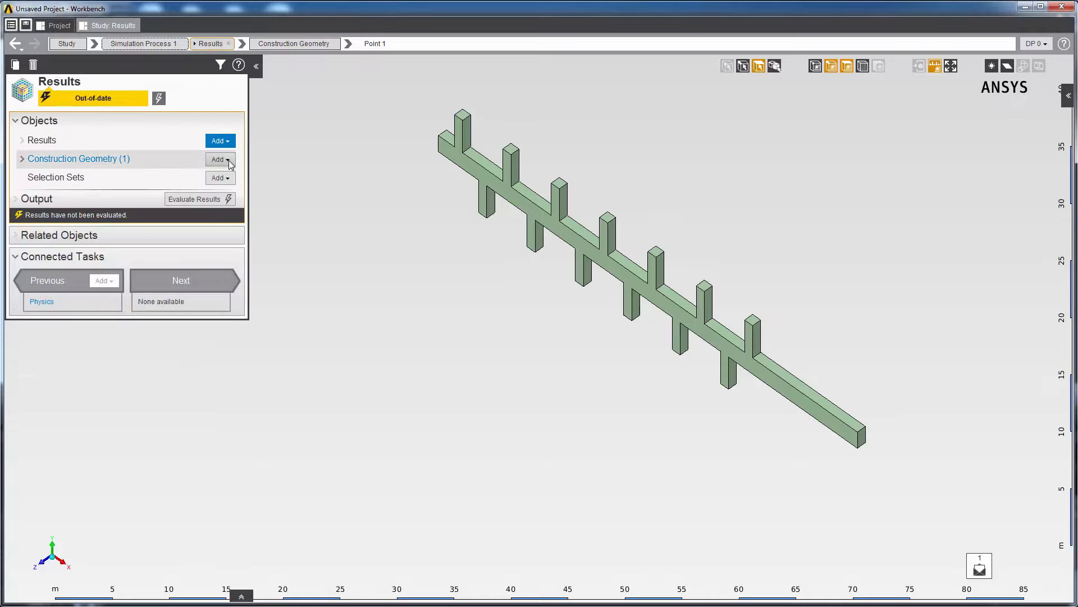
pyautogui.click(229, 160)
pyautogui.click(232, 205)
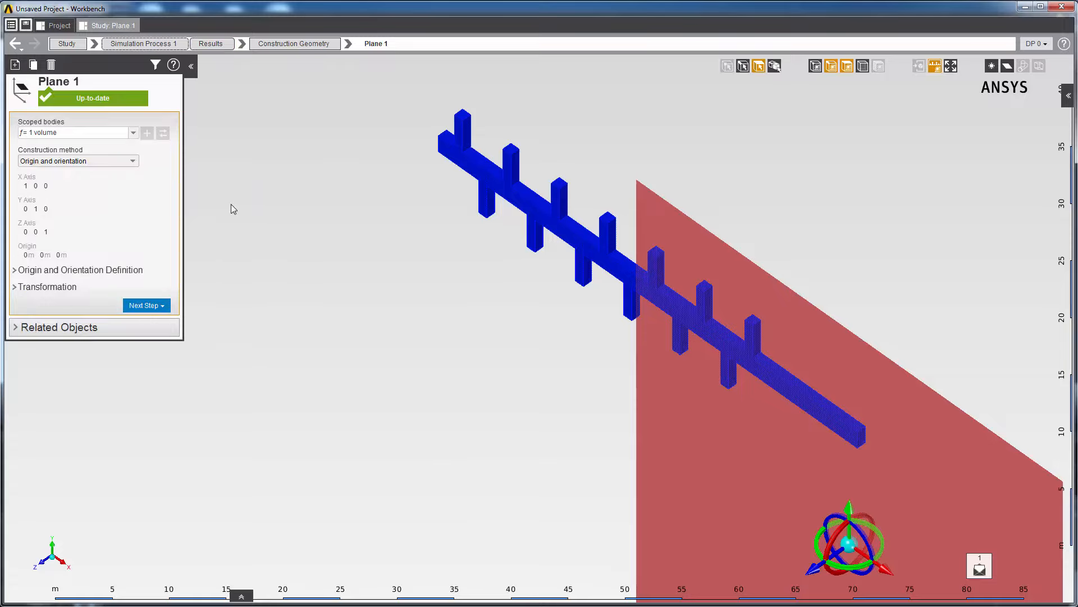
pyautogui.click(109, 334)
pyautogui.write('0.9615')
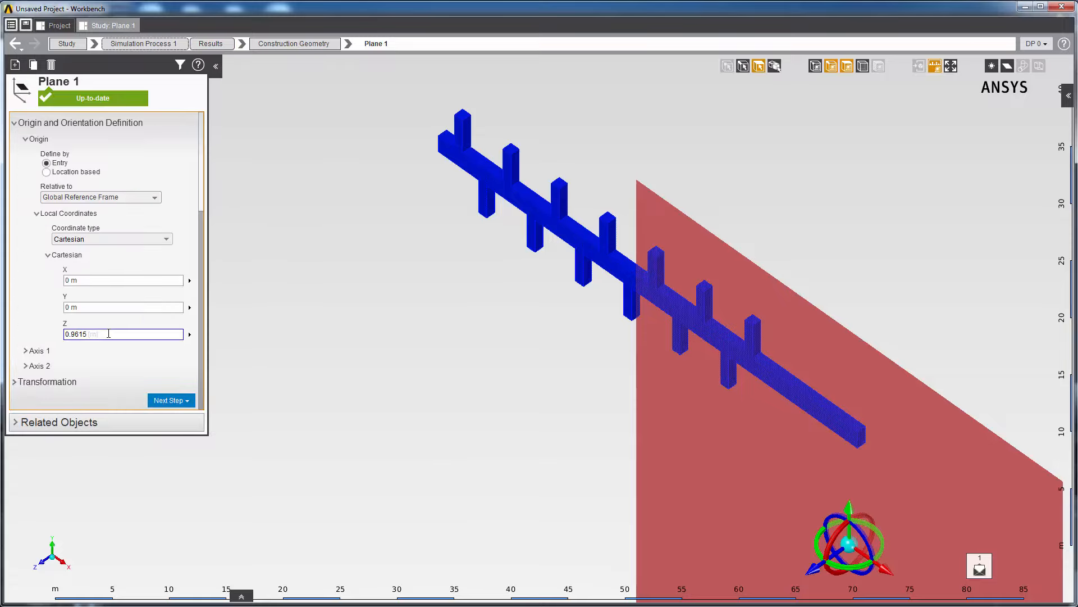
pyautogui.press('Return')
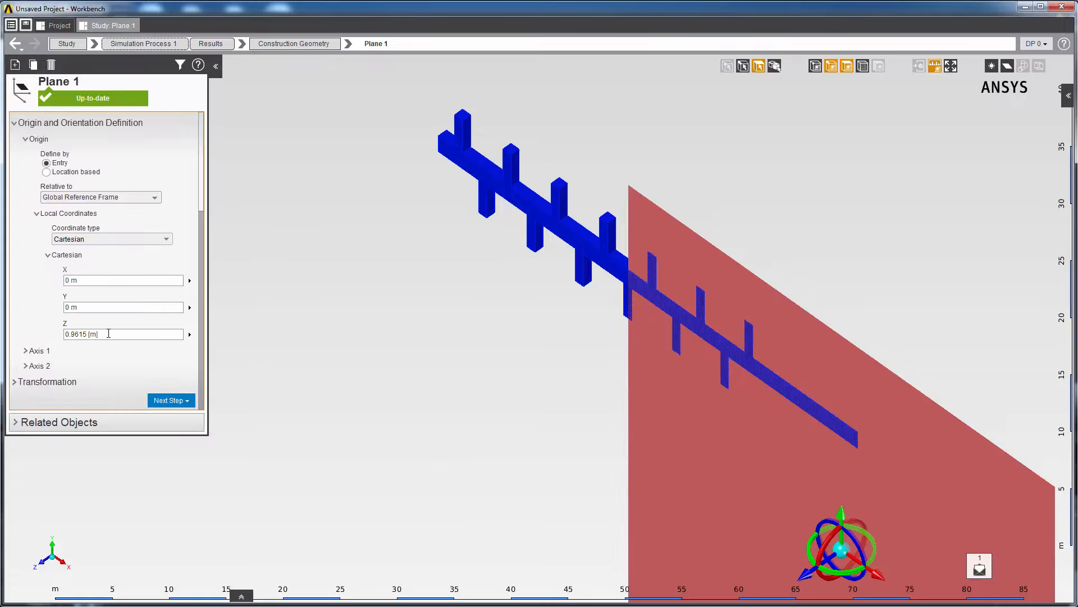
pyautogui.click(38, 561)
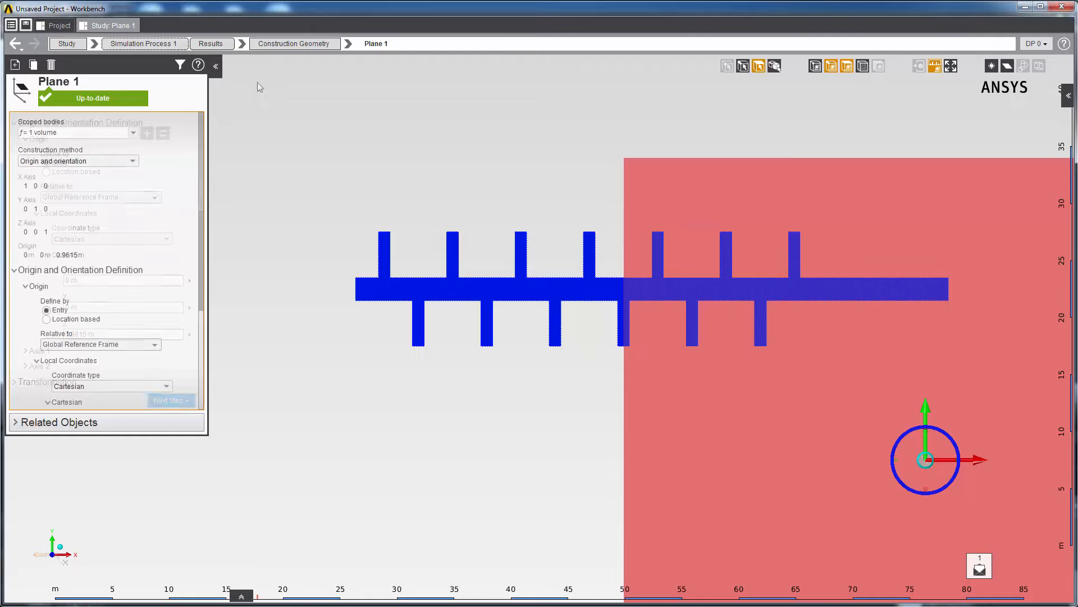
# - Add a vector result to the Results task and set its location to Plane 1
pyautogui.click(217, 45)
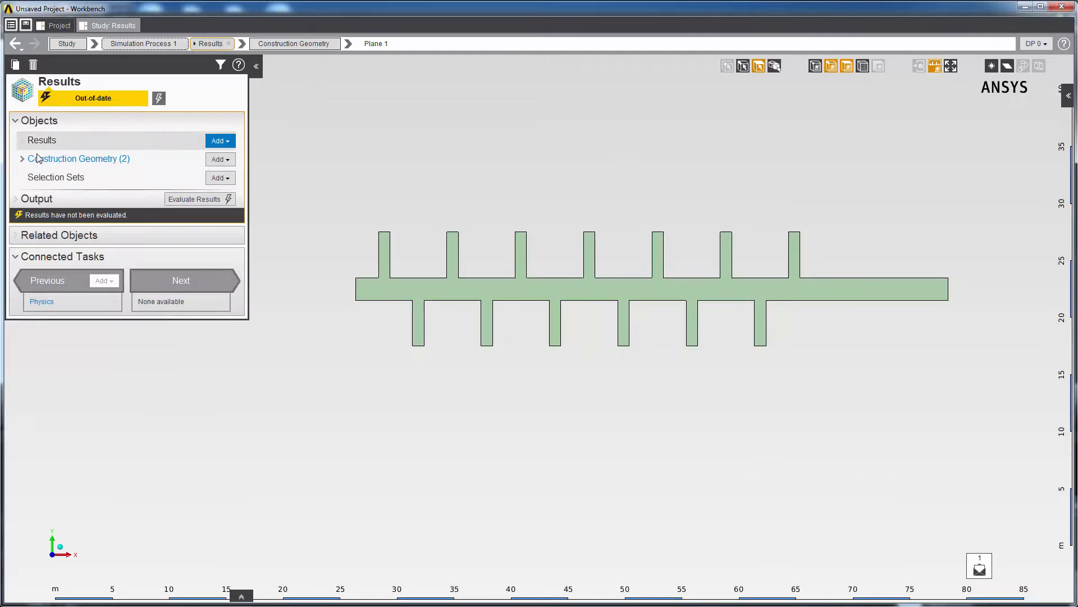
pyautogui.click(215, 143)
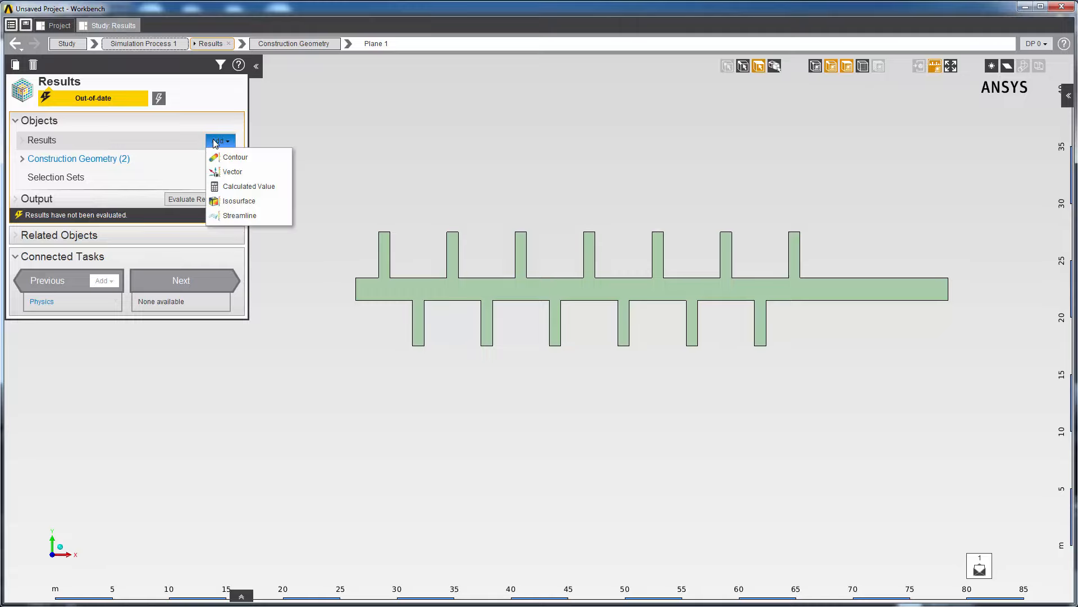
pyautogui.click(227, 171)
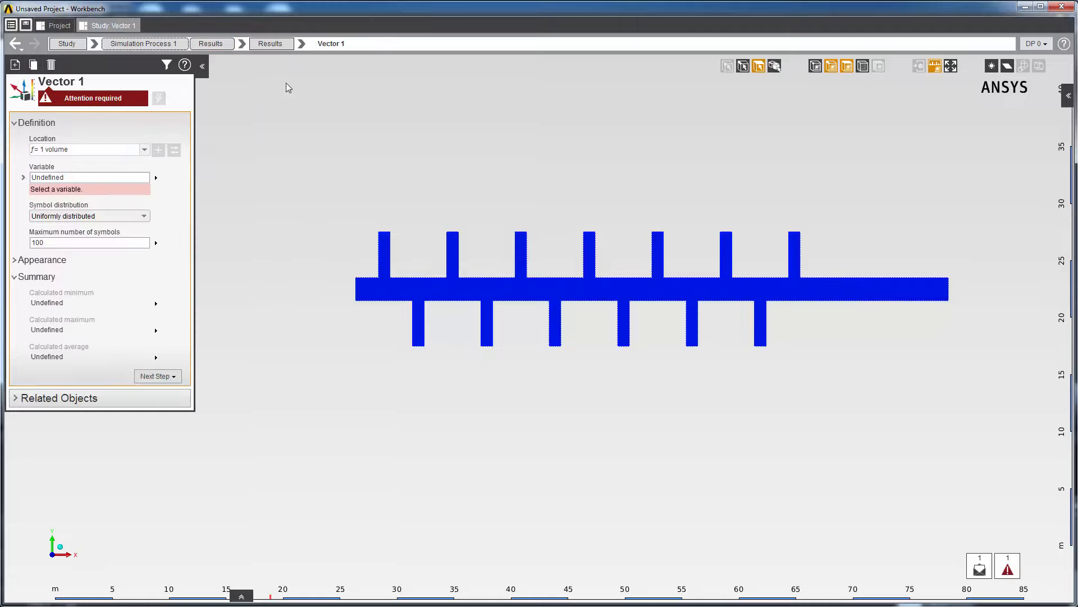
pyautogui.click(144, 150)
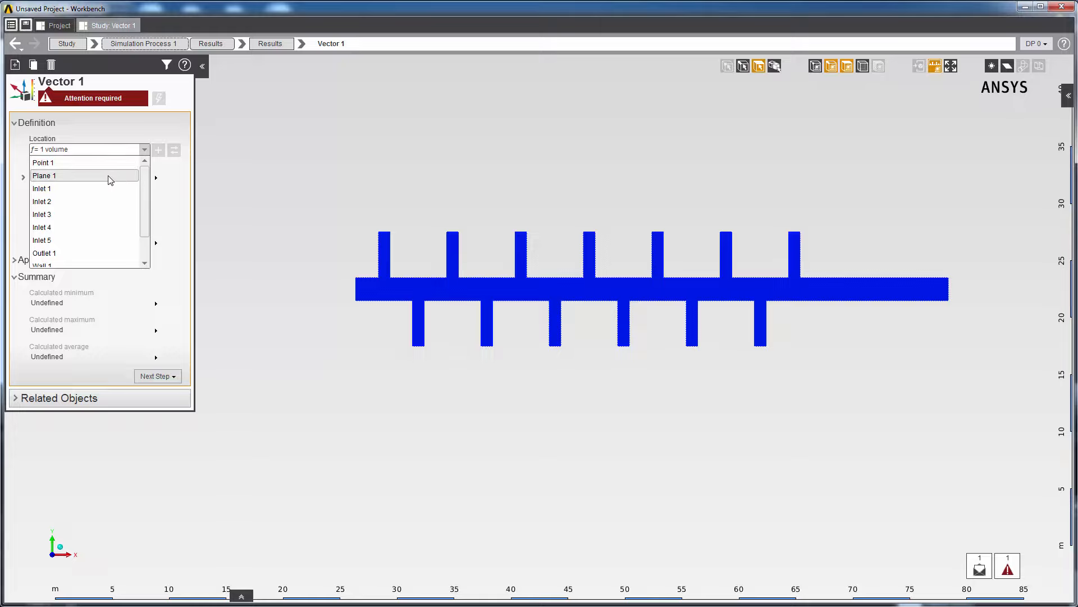
pyautogui.click(107, 176)
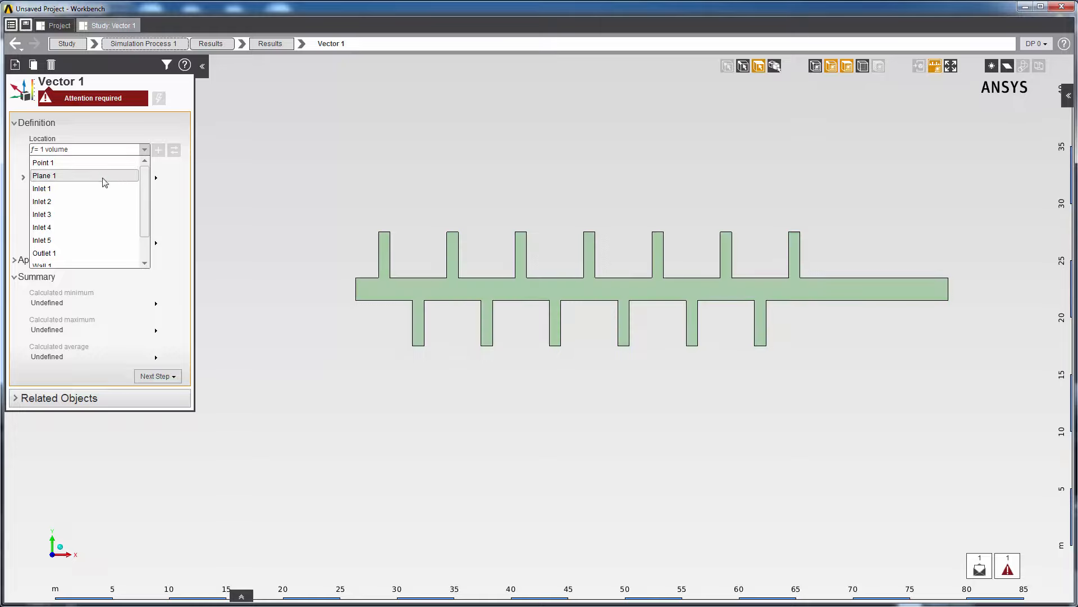
pyautogui.click(102, 178)
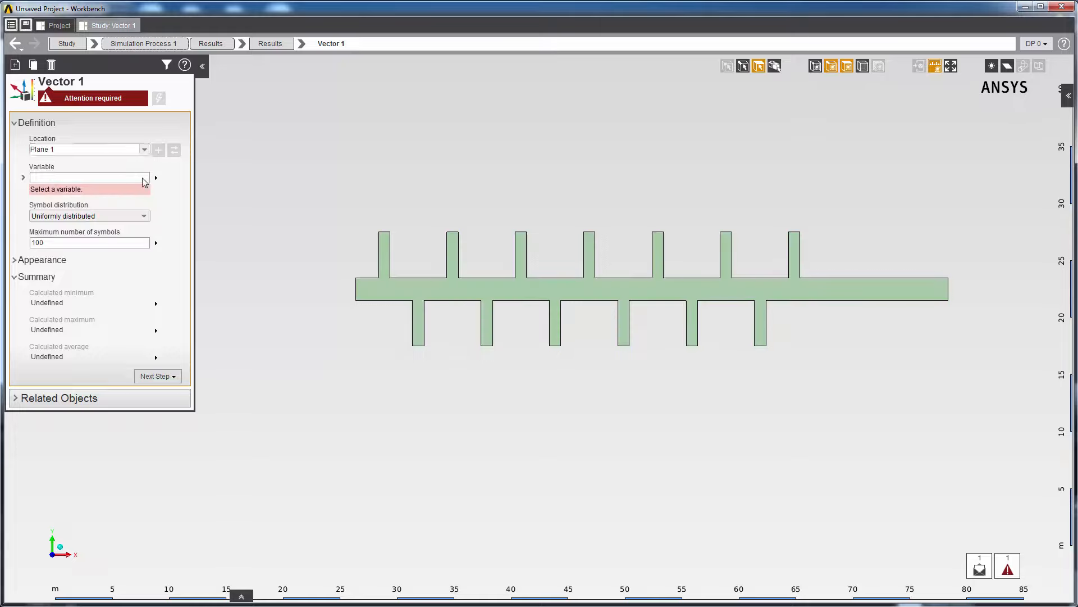
# - Set the vector variable to Velocity, with symbols based on mesh at every Nth item of 1 and symbol sizing 0.25, and evaluate it
pyautogui.click(140, 178)
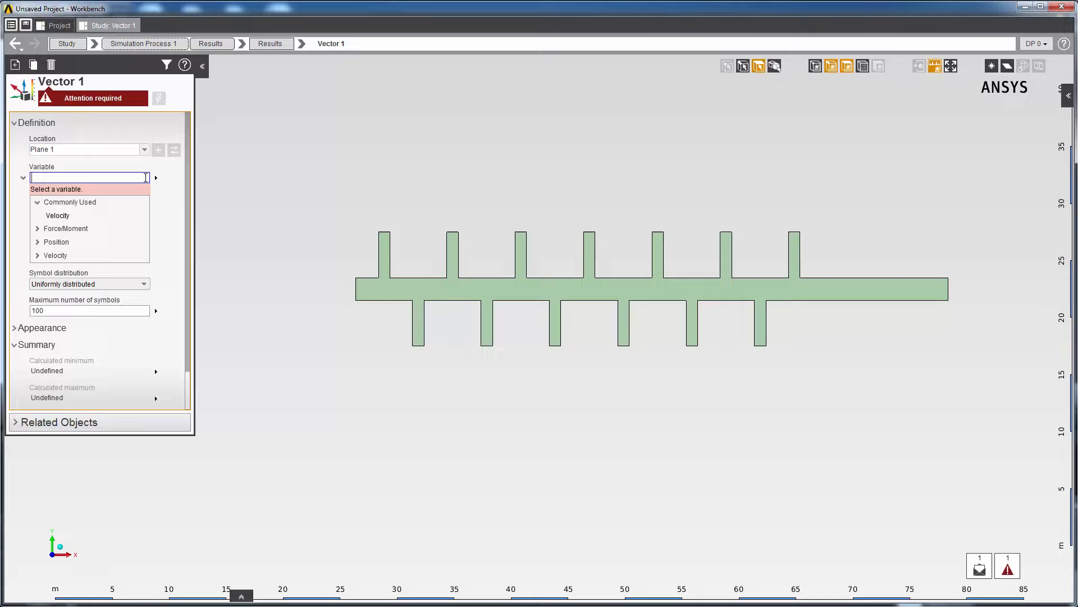
pyautogui.click(62, 218)
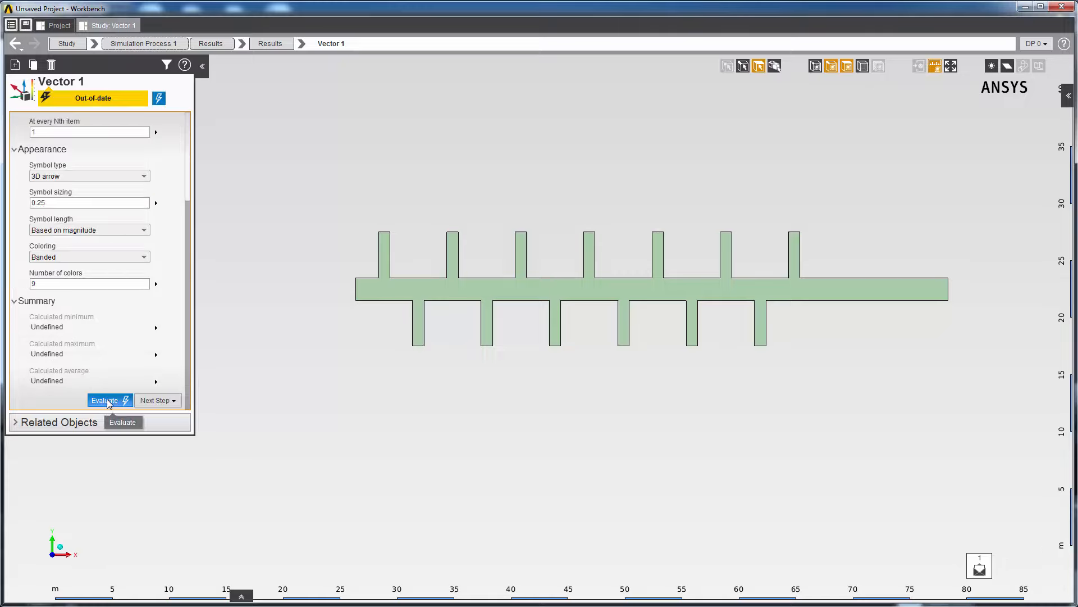
pyautogui.click(106, 399)
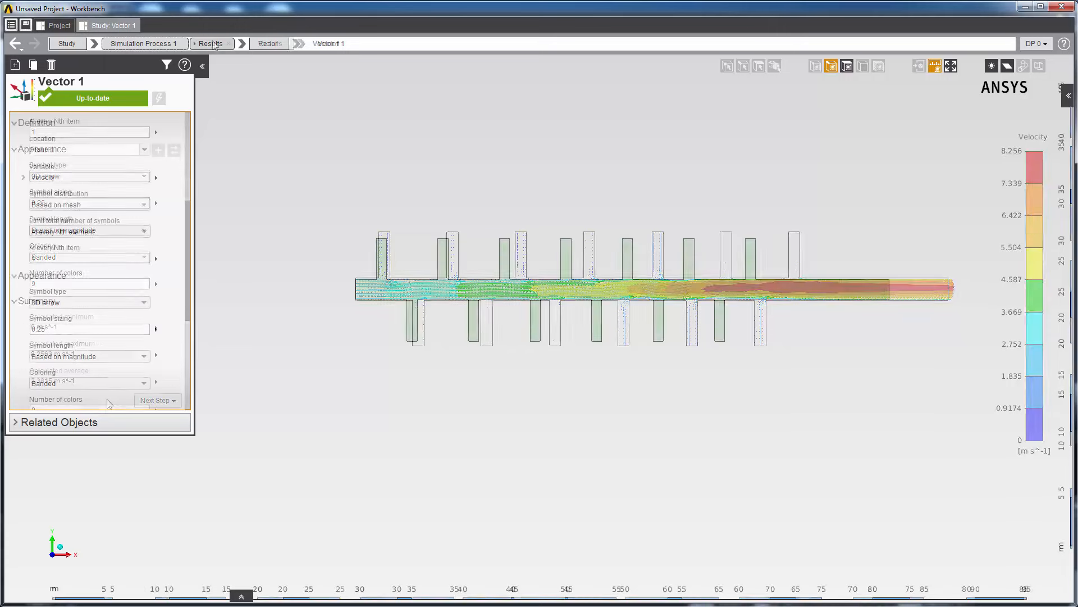
# - Check where Point 1 lies on the geometry and examine the velocity vectors around that branch junction up close
pyautogui.click(214, 45)
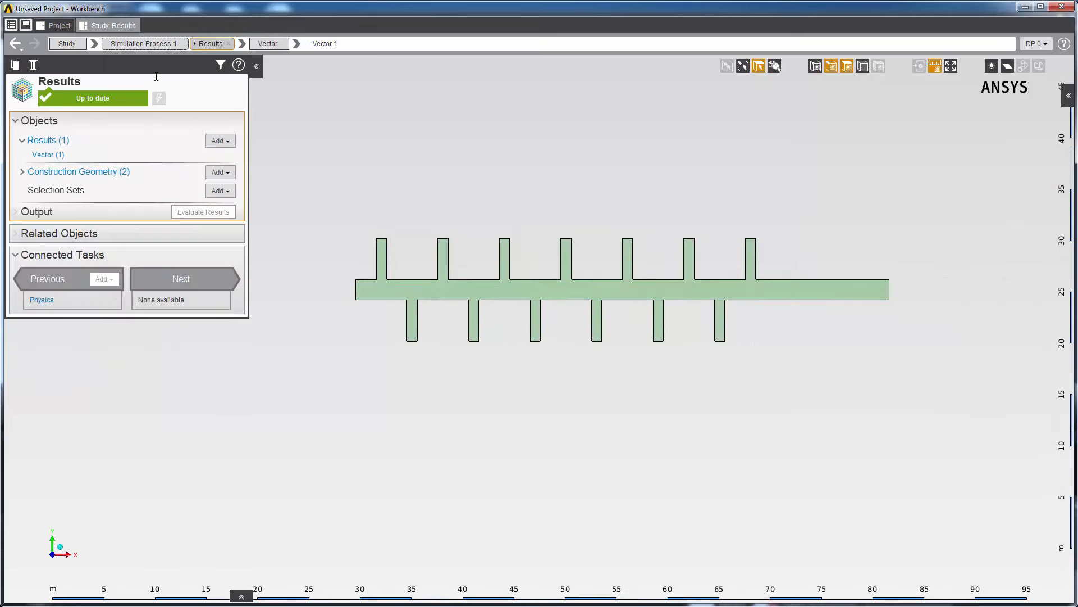
pyautogui.click(50, 173)
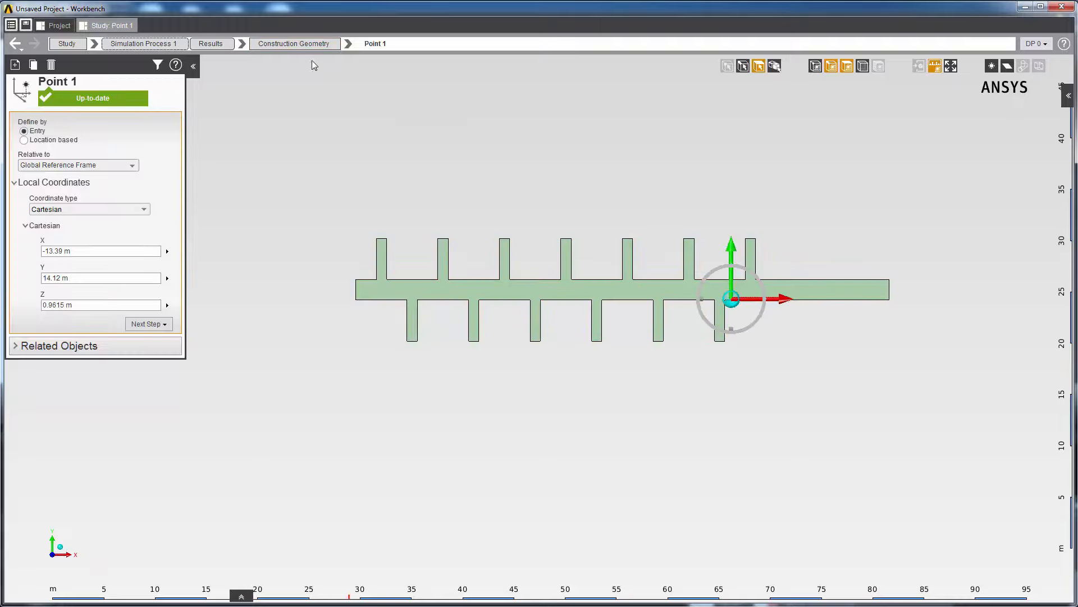
pyautogui.click(211, 45)
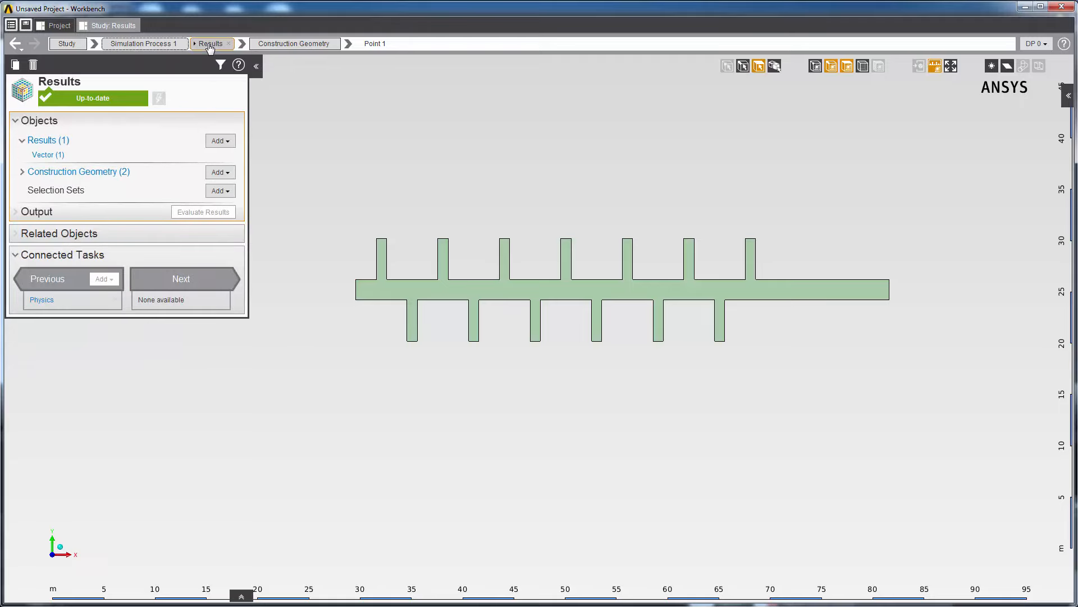
pyautogui.click(62, 153)
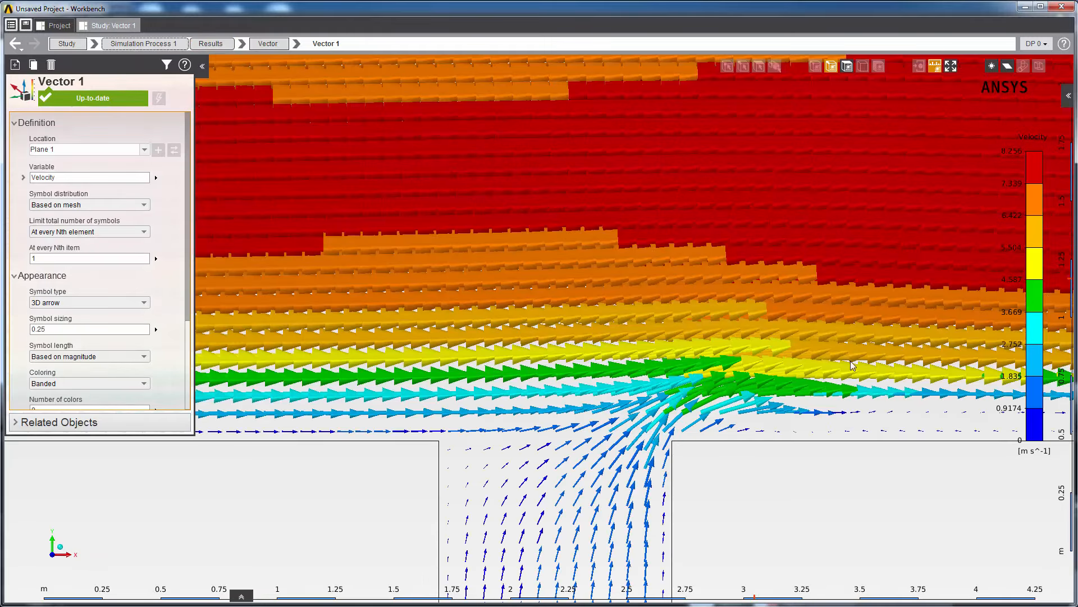
pyautogui.scroll(-1, 821, 379)
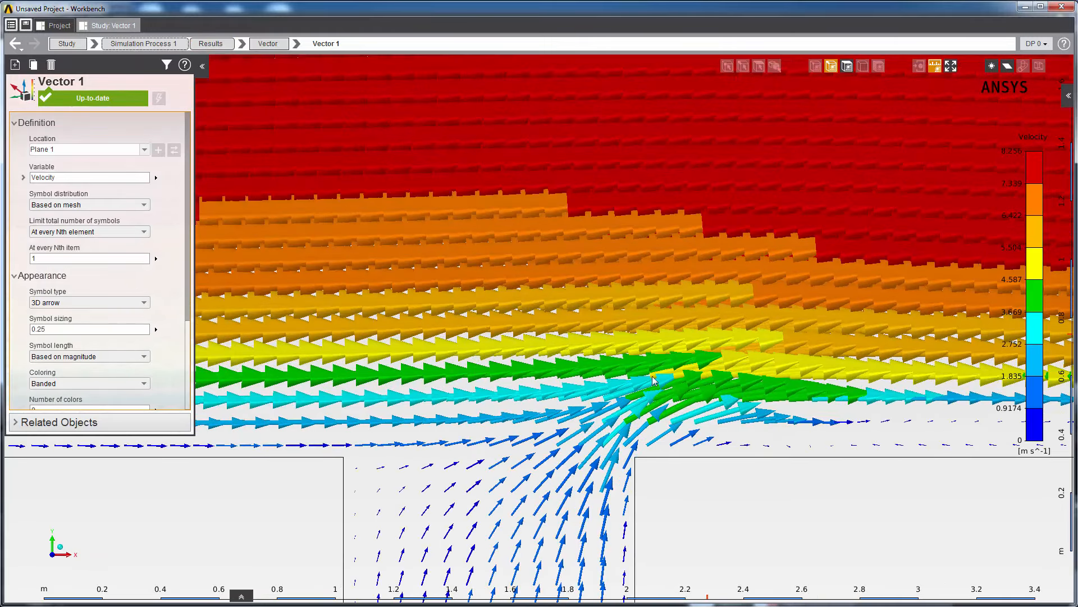